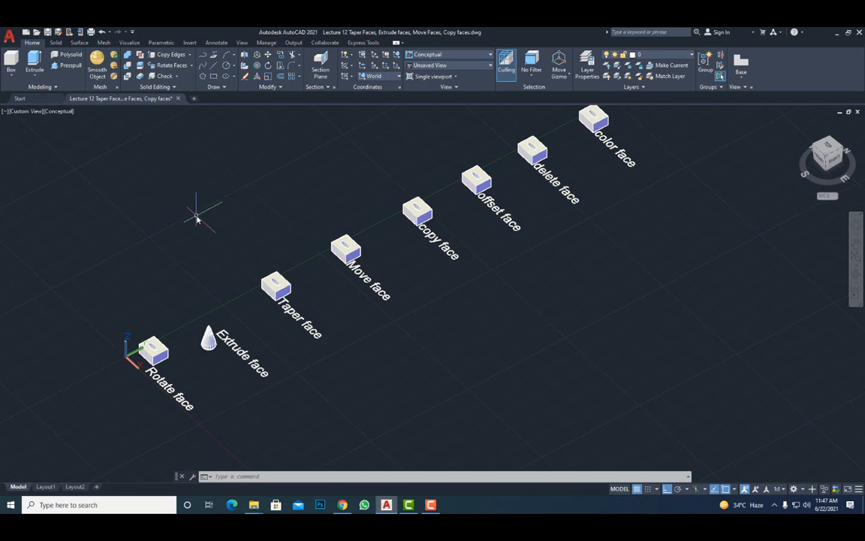
Show the solids in the 2D Wireframe visual style with the Rotate face box in close view.
{"action": "scroll", "coordinate": [125, 420], "scroll_direction": "up", "scroll_amount": 2}
{"action": "scroll", "coordinate": [142, 386], "scroll_direction": "up", "scroll_amount": 5}
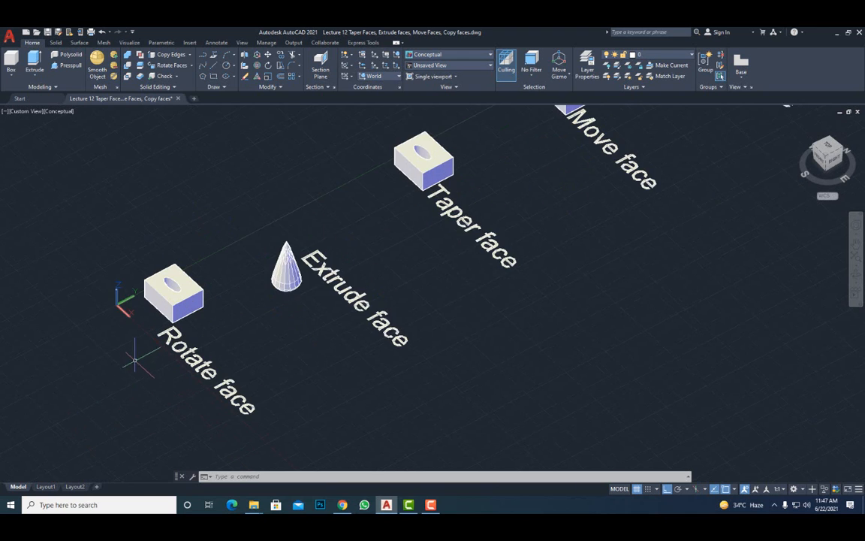
{"action": "middle_click_drag", "start_coordinate": [237, 329], "coordinate": [253, 307]}
{"action": "key", "text": "Escape"}
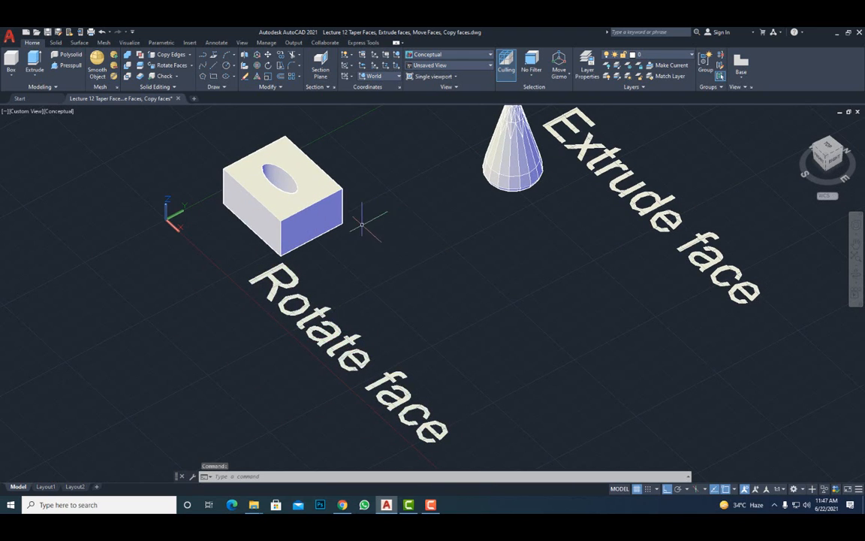
{"action": "middle_click_drag", "start_coordinate": [363, 226], "coordinate": [381, 263]}
{"action": "scroll", "coordinate": [331, 235], "scroll_direction": "up", "scroll_amount": 4}
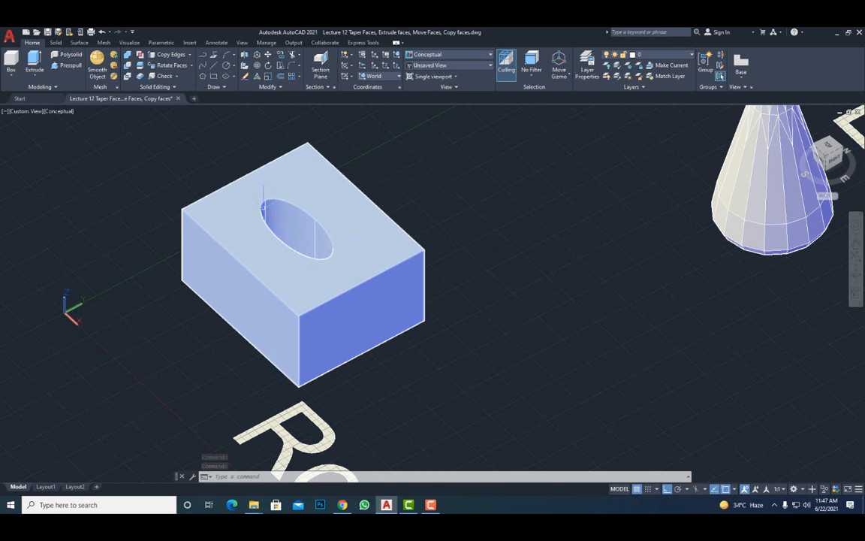
{"action": "mouse_move", "coordinate": [300, 247]}
{"action": "middle_mouse_down", "text": "shift"}
{"action": "mouse_move", "coordinate": [311, 328]}
{"action": "mouse_move", "coordinate": [298, 285]}
{"action": "mouse_move", "coordinate": [328, 285]}
{"action": "mouse_move", "coordinate": [334, 225]}
{"action": "mouse_move", "coordinate": [316, 249]}
{"action": "mouse_move", "coordinate": [301, 250]}
{"action": "middle_mouse_up", "text": "shift"}
{"action": "scroll", "coordinate": [325, 218], "scroll_direction": "up", "scroll_amount": 4}
{"action": "scroll", "coordinate": [321, 231], "scroll_direction": "down", "scroll_amount": 2}
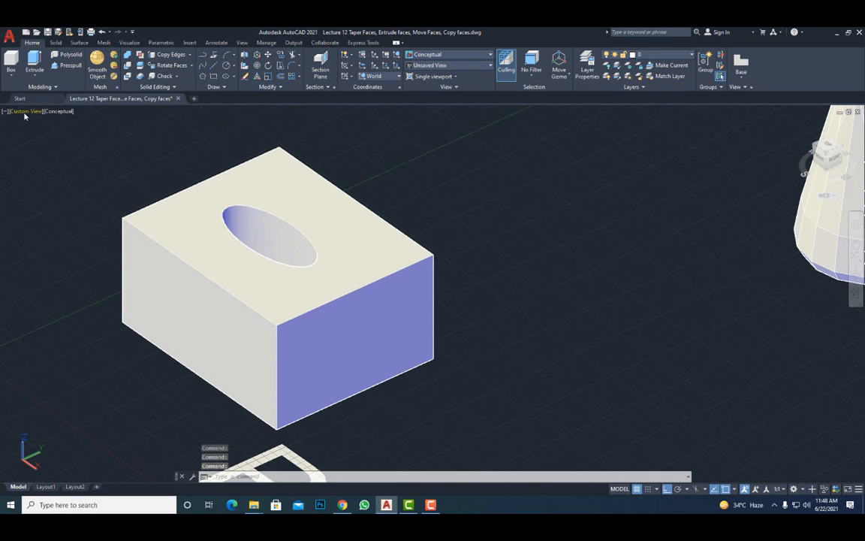
{"action": "left_click", "coordinate": [59, 111]}
{"action": "left_click", "coordinate": [83, 133]}
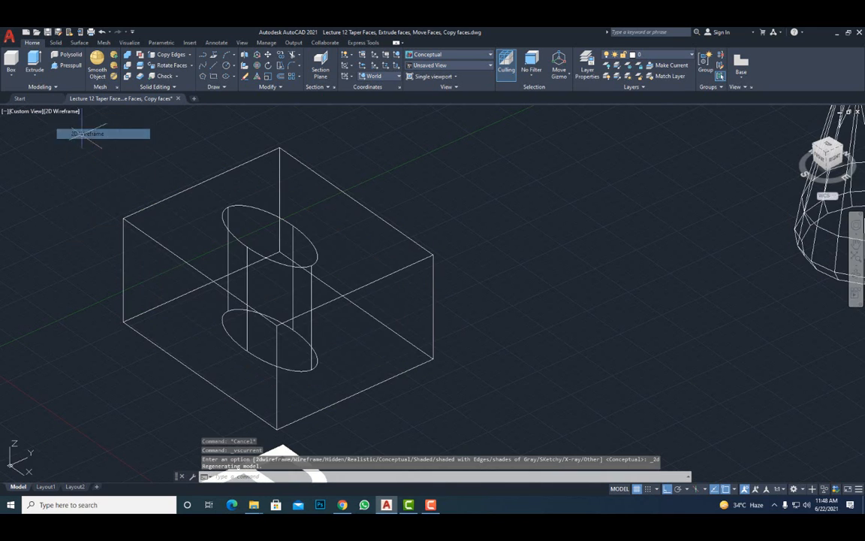
Rotate the elliptical hole face of the Rotate face box by 90 degrees, using the upper ellipse as the axis object.
{"action": "middle_click_drag", "start_coordinate": [320, 274], "coordinate": [340, 253]}
{"action": "middle_click_drag", "start_coordinate": [336, 290], "coordinate": [322, 309], "text": "shift"}
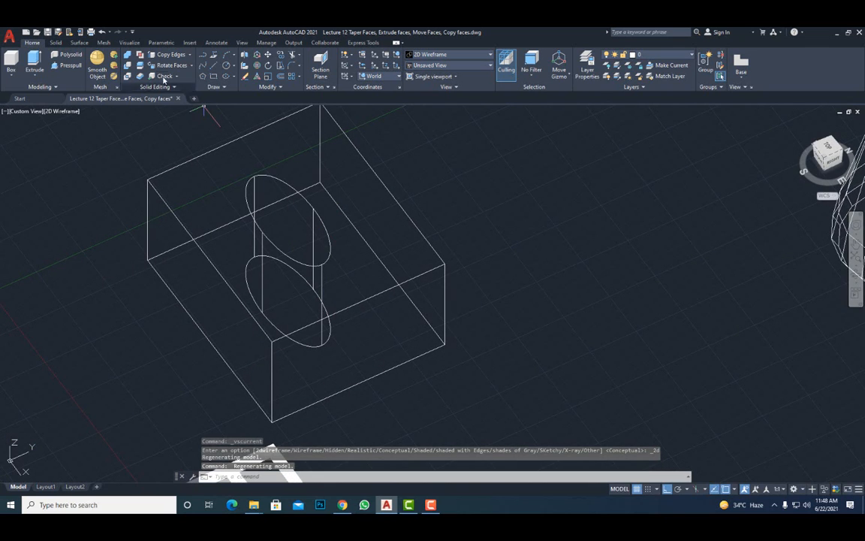
{"action": "left_click", "coordinate": [161, 66]}
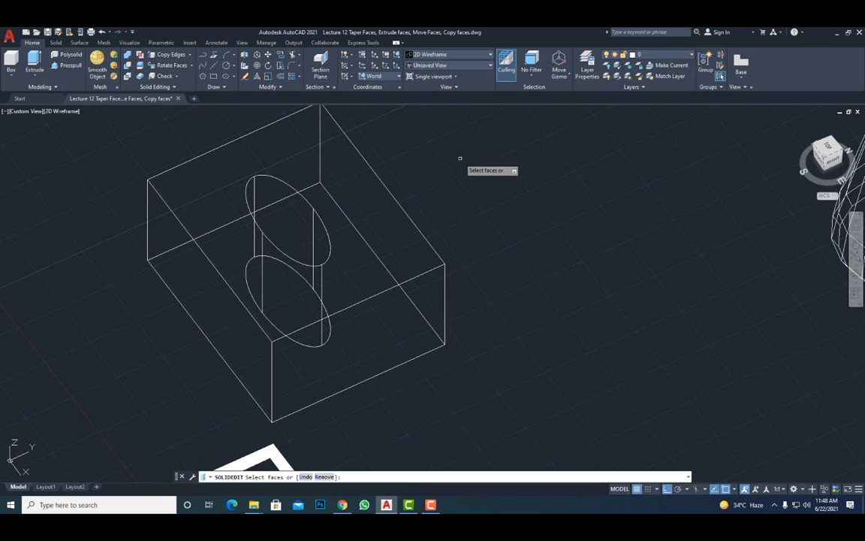
{"action": "left_click", "coordinate": [314, 225]}
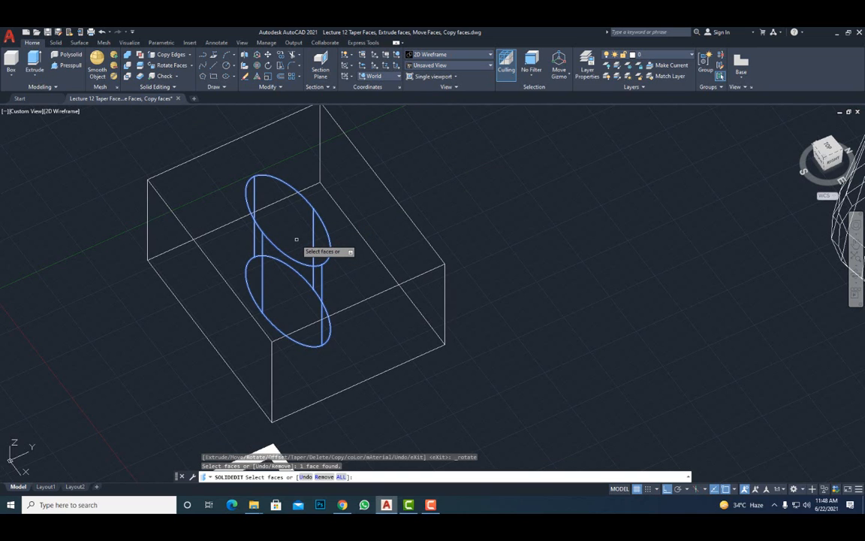
{"action": "key", "text": "Return"}
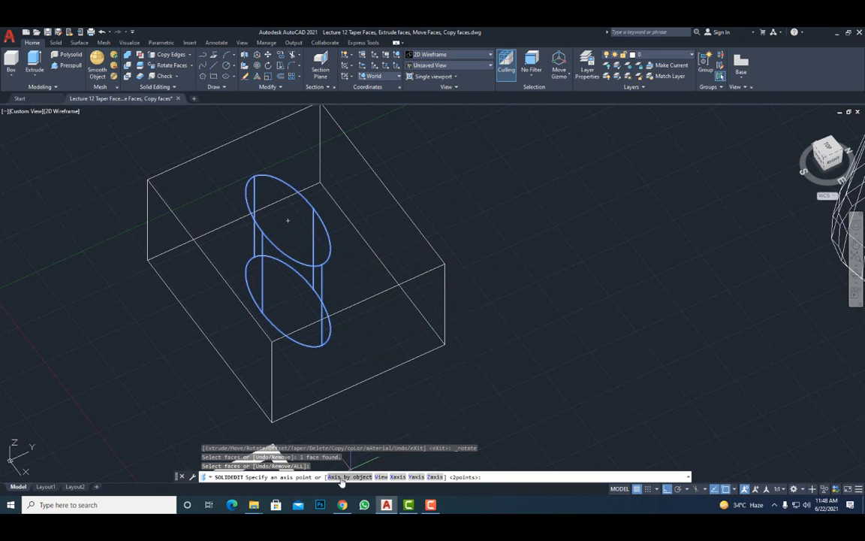
{"action": "left_click", "coordinate": [341, 477]}
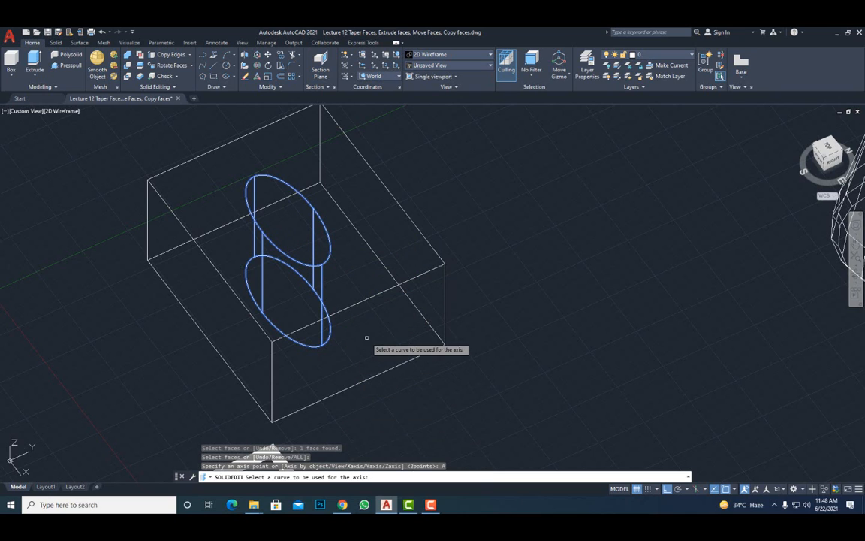
{"action": "left_click", "coordinate": [328, 255]}
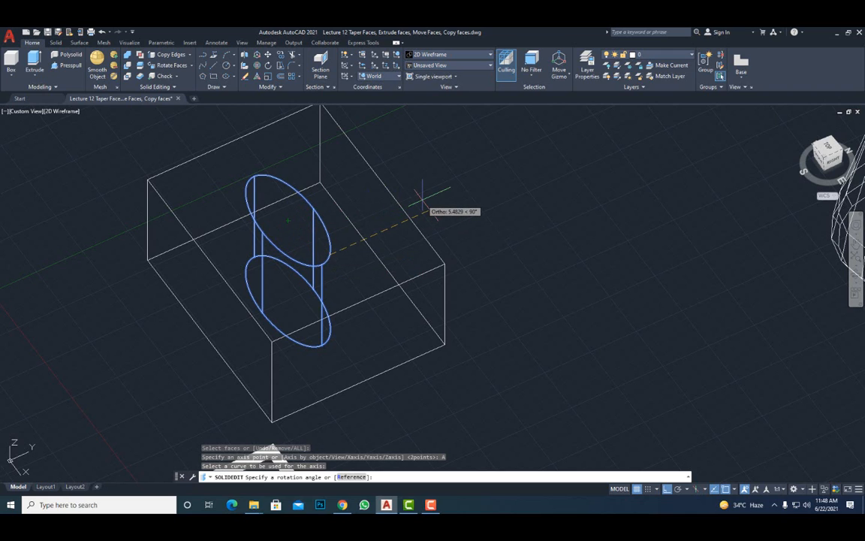
{"action": "type", "text": "9"}
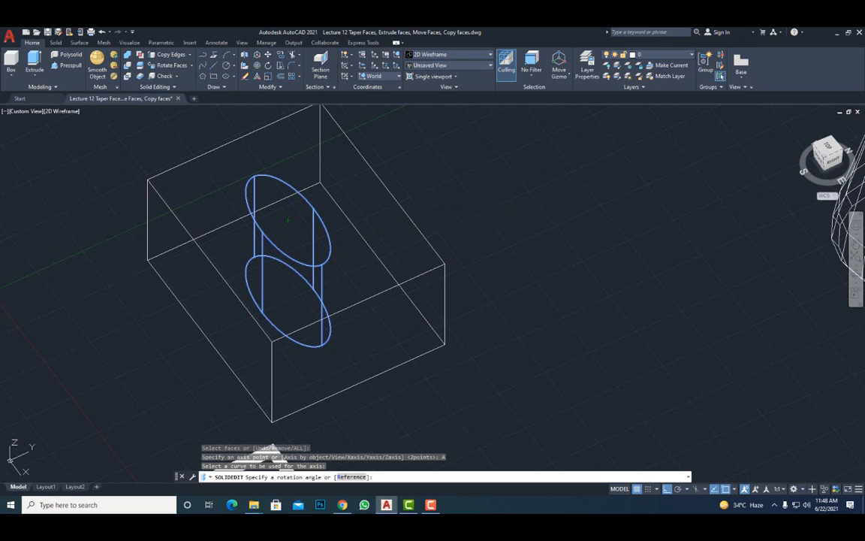
{"action": "key", "text": "Return"}
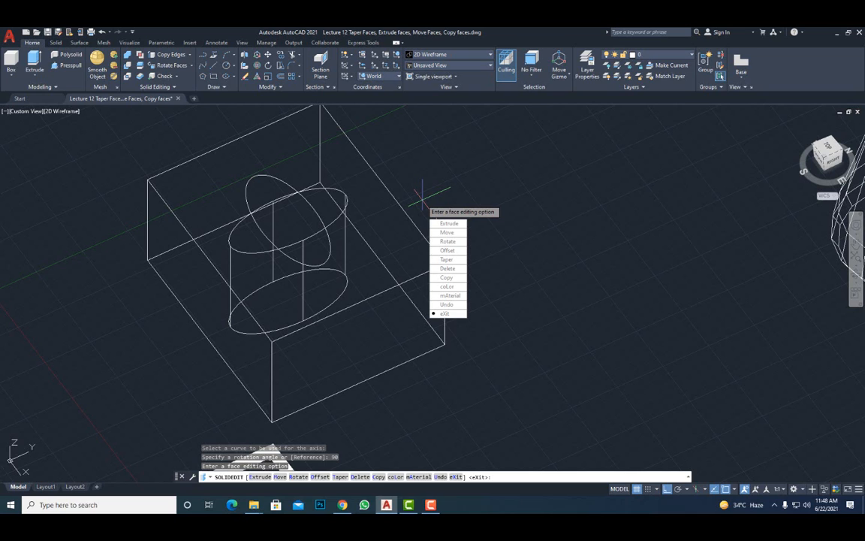
{"action": "key", "text": "Return"}
{"action": "key", "text": "Return"}
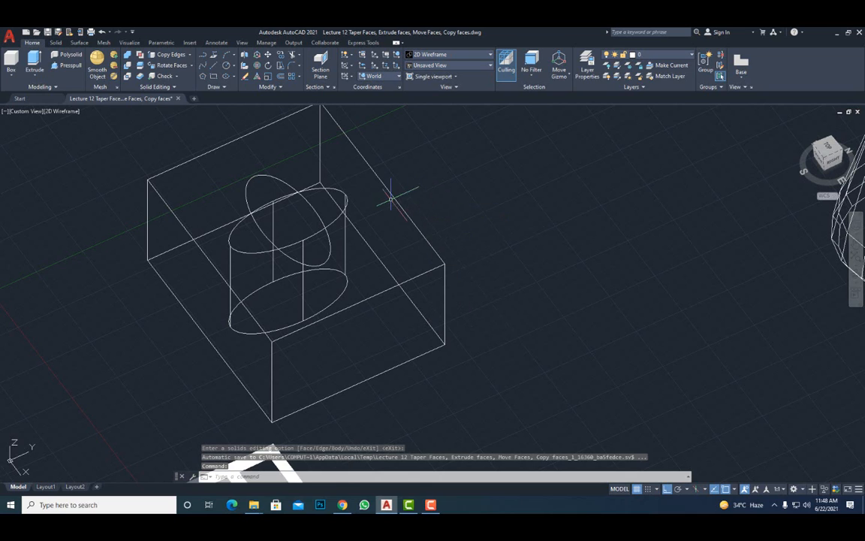
Switch the visual style back to Conceptual and view the rotated hole in the box.
{"action": "left_click", "coordinate": [63, 112]}
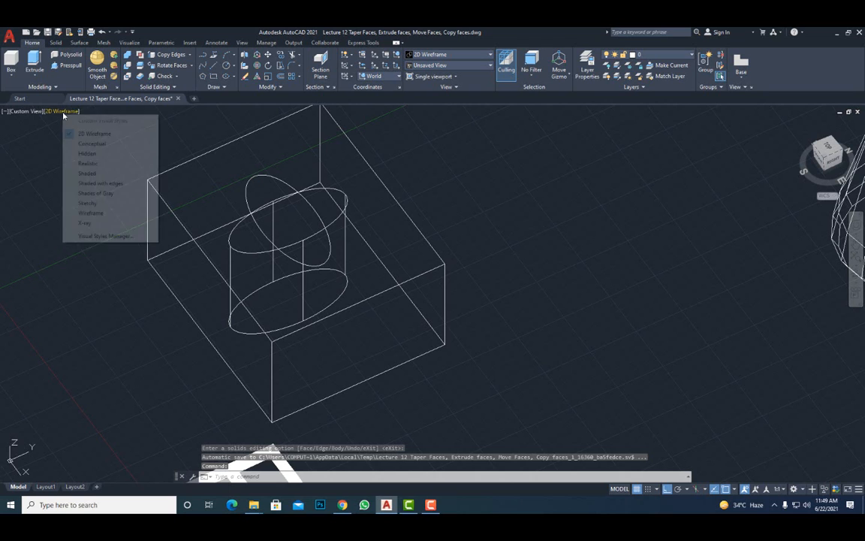
{"action": "left_click", "coordinate": [92, 143]}
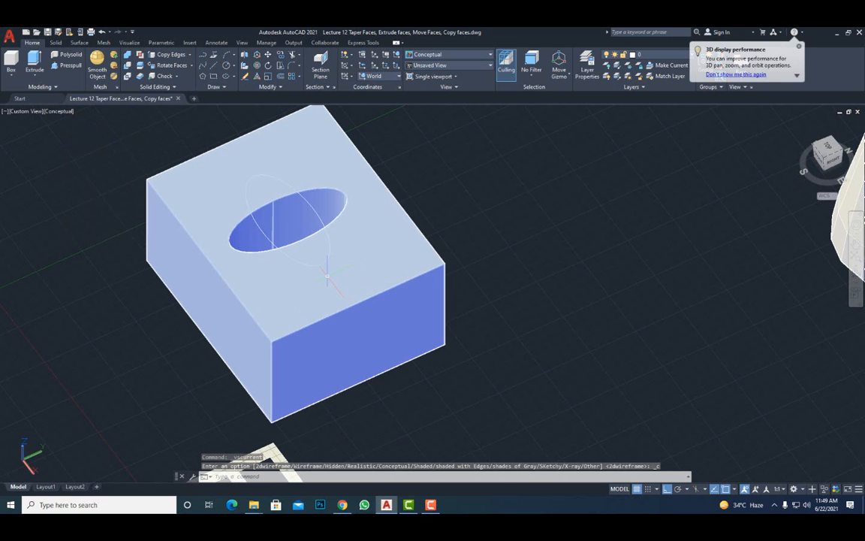
{"action": "middle_click_drag", "start_coordinate": [323, 274], "coordinate": [291, 238], "text": "shift"}
{"action": "scroll", "coordinate": [376, 251], "scroll_direction": "down", "scroll_amount": 5}
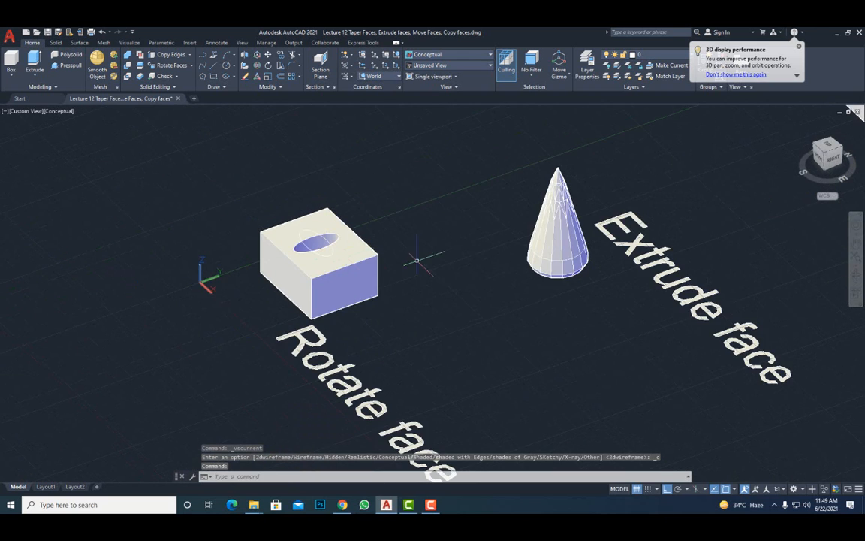
Examine the faceted cone beside the Extrude face label.
{"action": "middle_click_drag", "start_coordinate": [477, 266], "coordinate": [174, 268]}
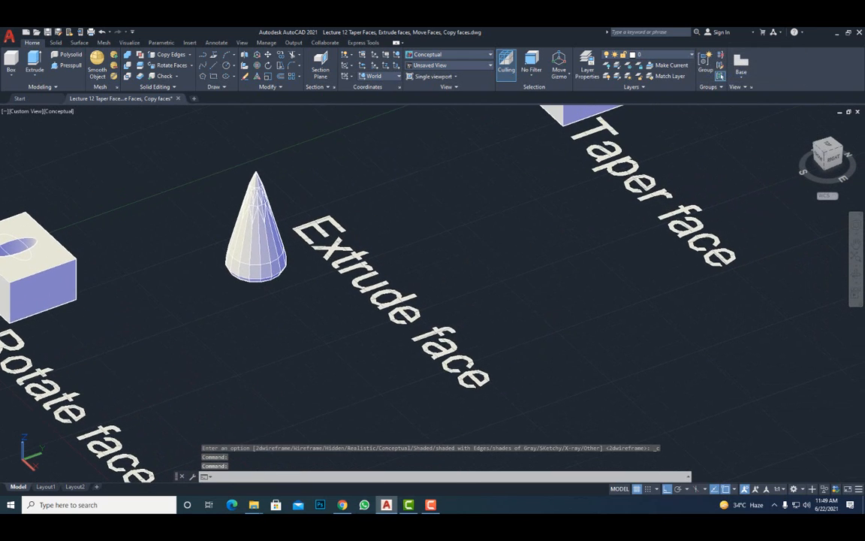
{"action": "key", "text": "Escape"}
{"action": "scroll", "coordinate": [345, 304], "scroll_direction": "up", "scroll_amount": 3}
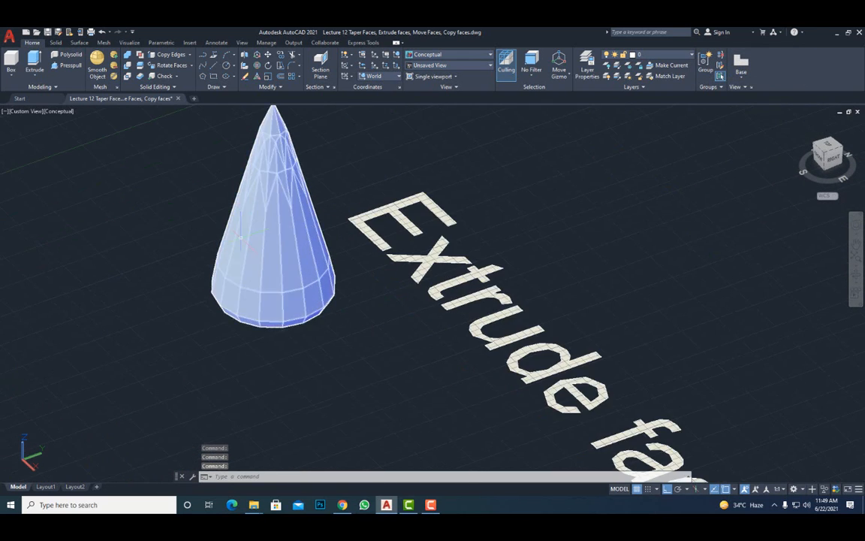
{"action": "left_click", "coordinate": [280, 239]}
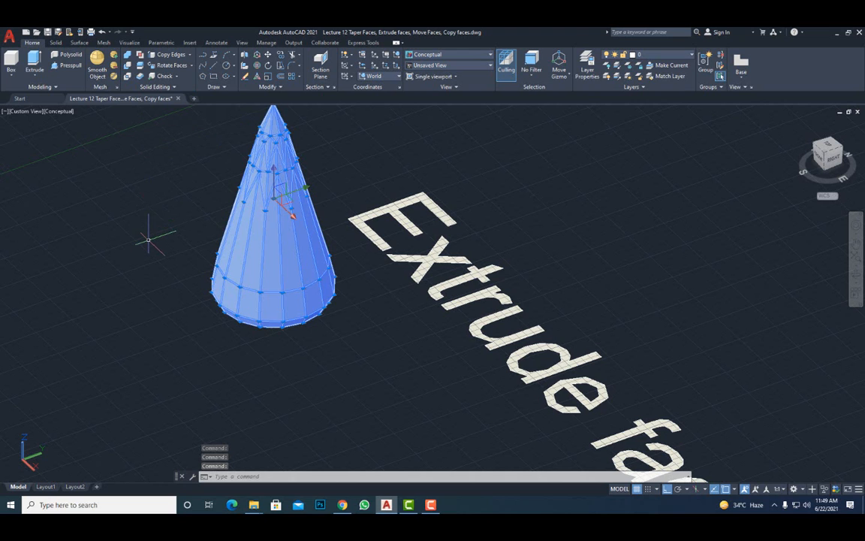
{"action": "key", "text": "Escape"}
{"action": "scroll", "coordinate": [348, 313], "scroll_direction": "down", "scroll_amount": 3}
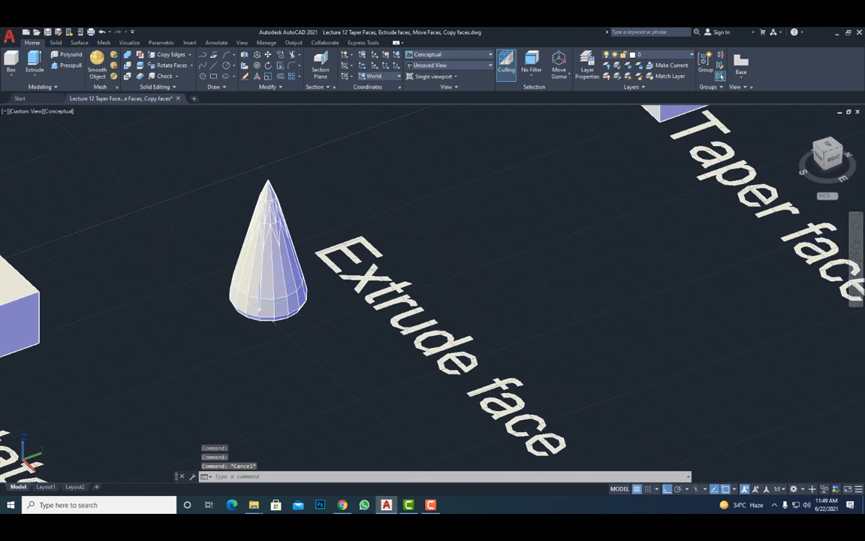
{"action": "mouse_move", "coordinate": [322, 336]}
{"action": "middle_mouse_down"}
{"action": "mouse_move", "coordinate": [305, 315]}
{"action": "mouse_move", "coordinate": [318, 326]}
{"action": "middle_mouse_up"}
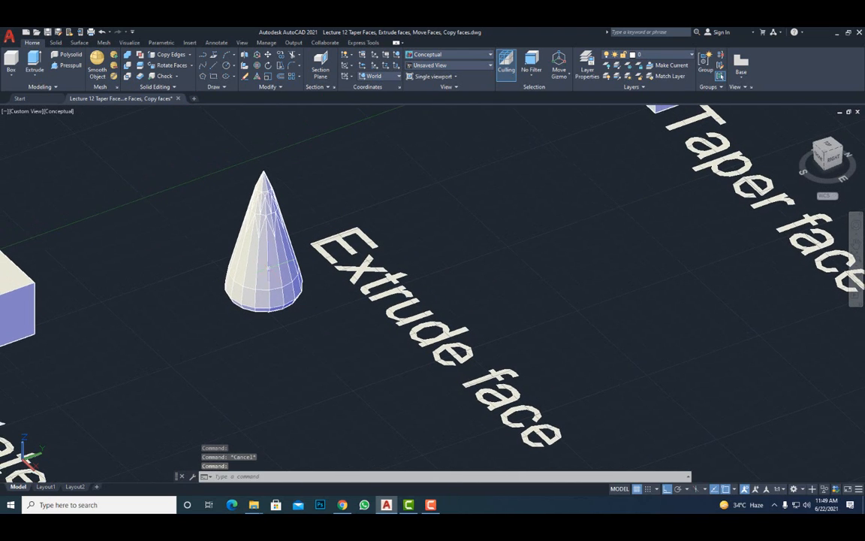
{"action": "scroll", "coordinate": [260, 258], "scroll_direction": "up", "scroll_amount": 2}
{"action": "middle_click_drag", "start_coordinate": [309, 279], "coordinate": [321, 300]}
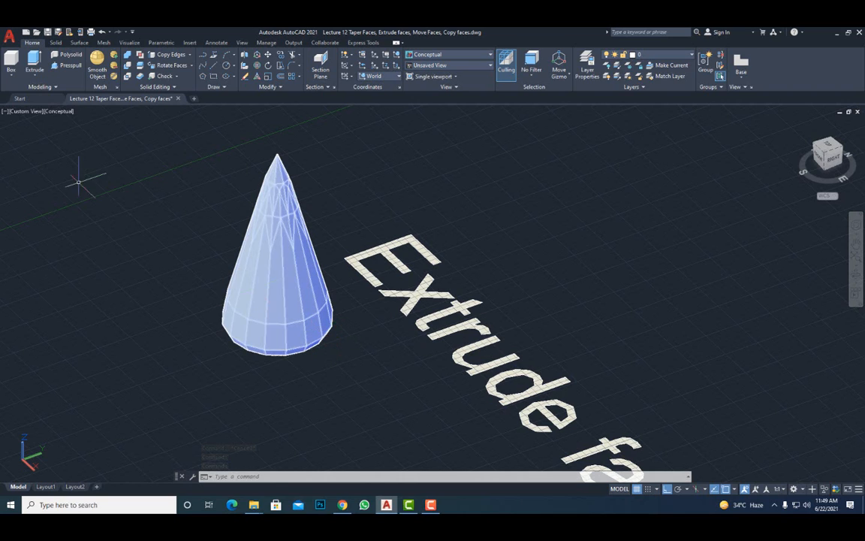
Extrude one facet in the lower band of the cone to a height of 8 with a taper angle of 0.
{"action": "left_click", "coordinate": [190, 66]}
{"action": "left_click", "coordinate": [180, 79]}
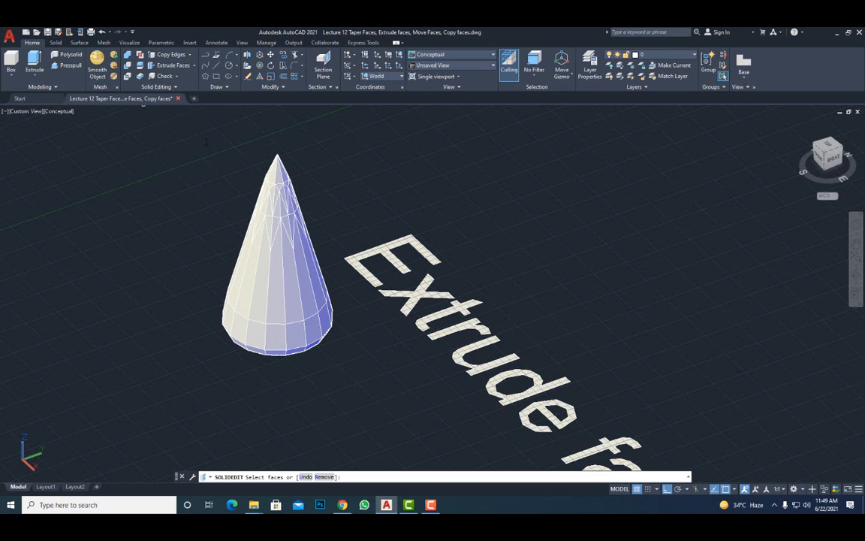
{"action": "scroll", "coordinate": [305, 396], "scroll_direction": "up", "scroll_amount": 3}
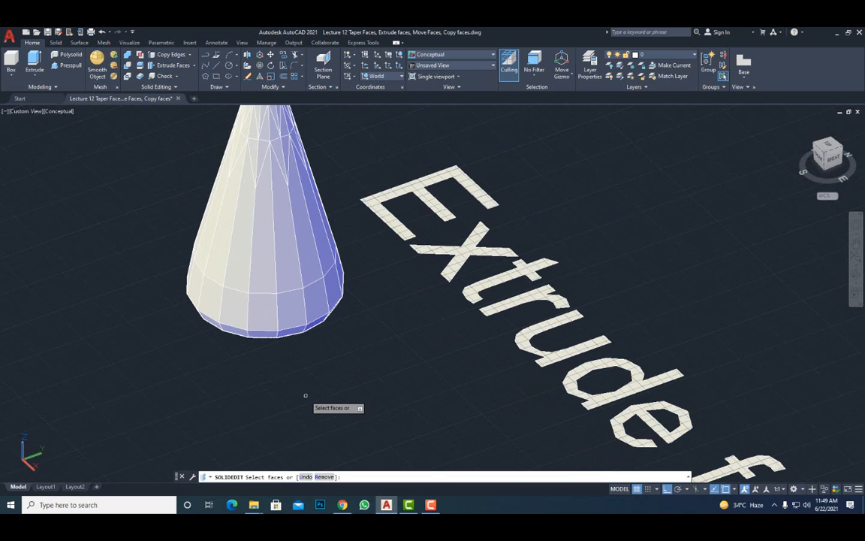
{"action": "left_click", "coordinate": [314, 304]}
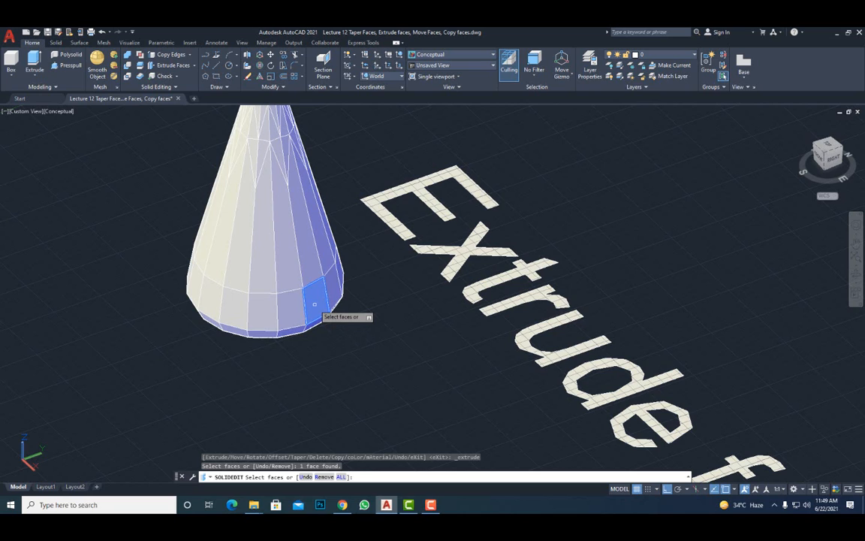
{"action": "key", "text": "Return"}
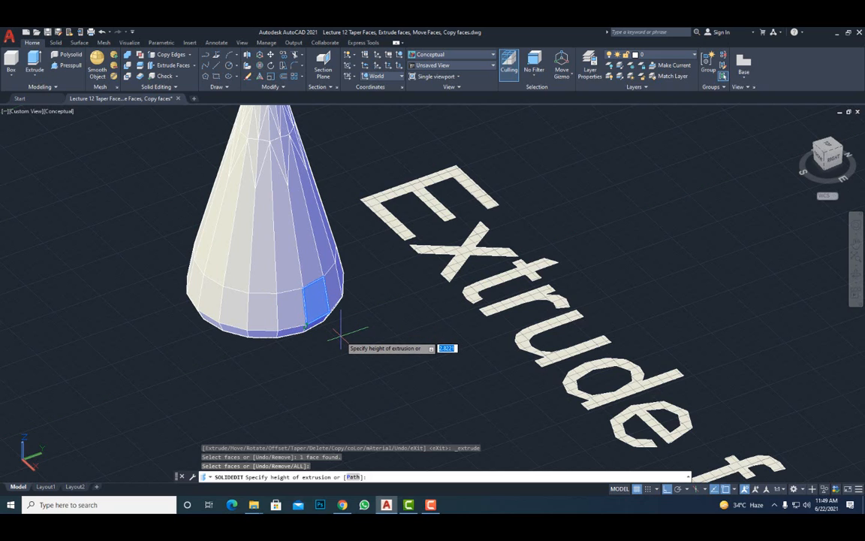
{"action": "type", "text": "8"}
{"action": "key", "text": "Return"}
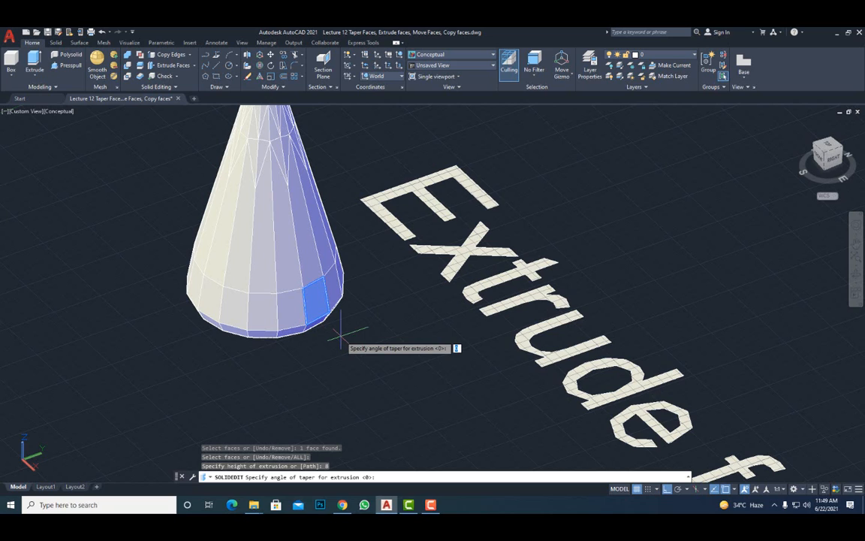
{"action": "key", "text": "Return"}
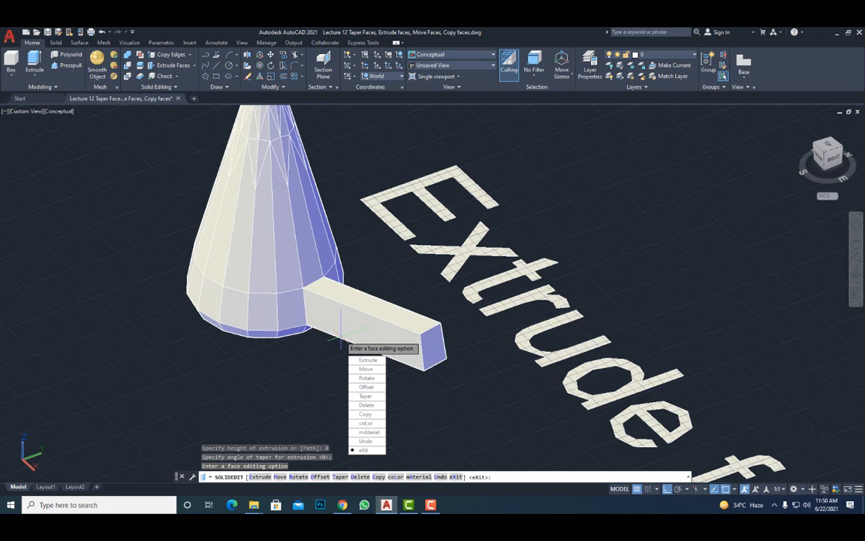
{"action": "key", "text": "Return"}
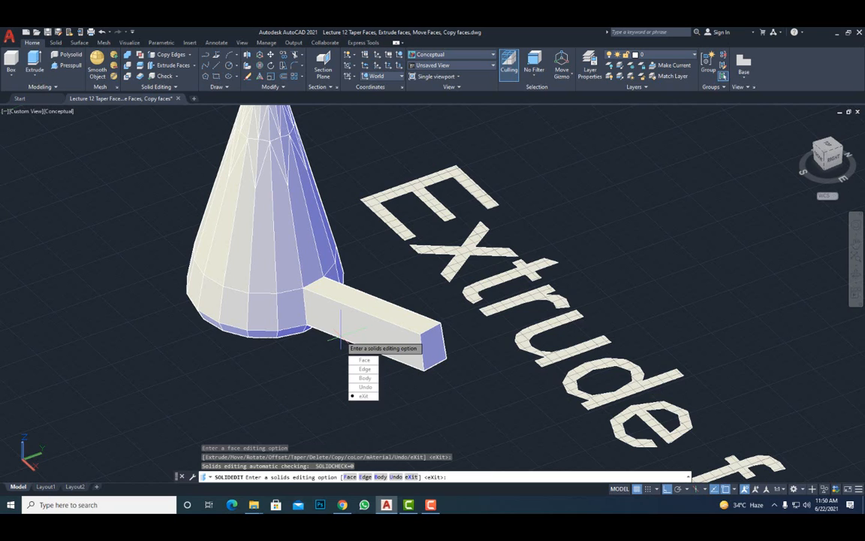
{"action": "key", "text": "Return"}
Examine the extruded facet on the cone, and view the box beside the Taper face label from a lower, turned angle.
{"action": "scroll", "coordinate": [340, 341], "scroll_direction": "down", "scroll_amount": 4}
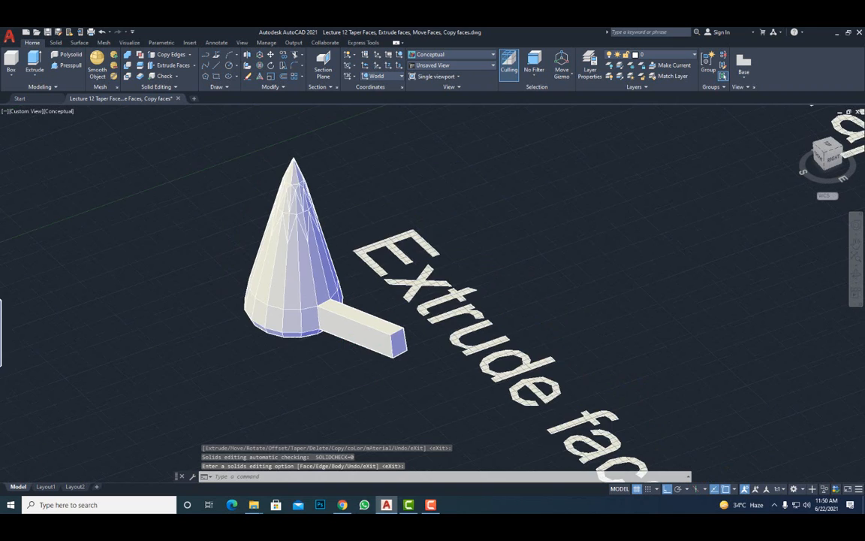
{"action": "scroll", "coordinate": [323, 255], "scroll_direction": "up", "scroll_amount": 4}
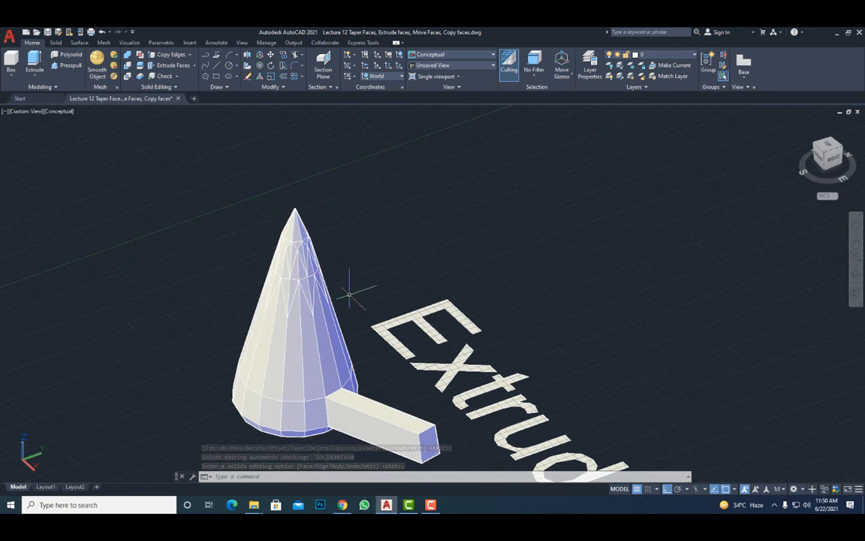
{"action": "scroll", "coordinate": [305, 337], "scroll_direction": "down", "scroll_amount": 2}
{"action": "scroll", "coordinate": [305, 337], "scroll_direction": "down", "scroll_amount": 3}
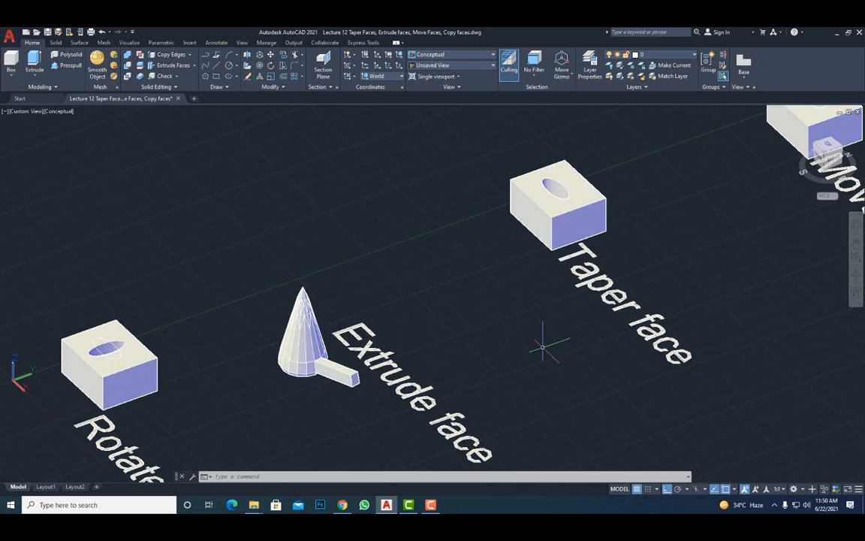
{"action": "middle_click_drag", "start_coordinate": [551, 344], "coordinate": [324, 368]}
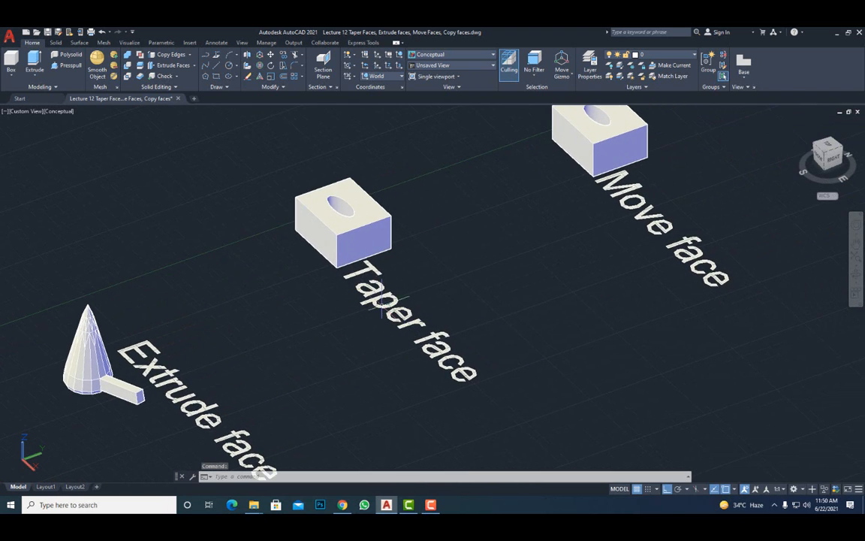
{"action": "middle_click_drag", "start_coordinate": [344, 294], "coordinate": [285, 304]}
{"action": "scroll", "coordinate": [263, 305], "scroll_direction": "up", "scroll_amount": 2}
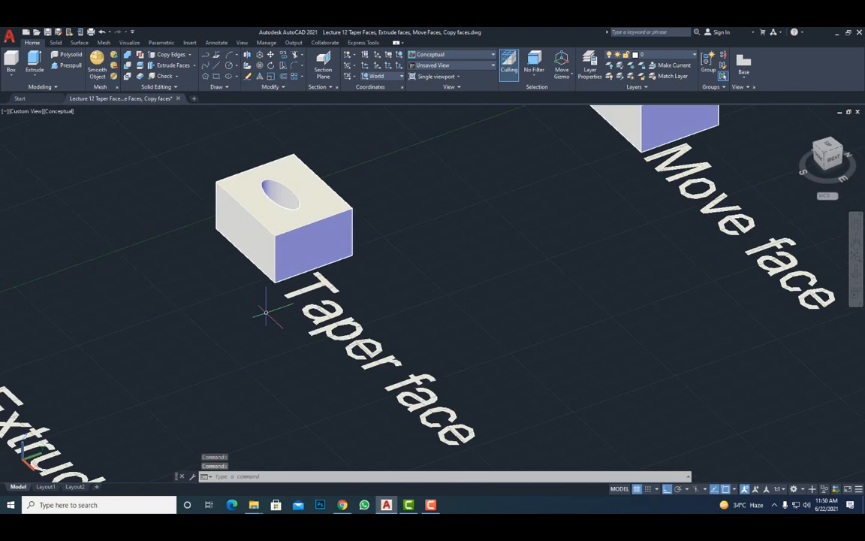
{"action": "mouse_move", "coordinate": [299, 362]}
{"action": "middle_mouse_down", "text": "shift"}
{"action": "mouse_move", "coordinate": [328, 365]}
{"action": "mouse_move", "coordinate": [303, 359]}
{"action": "middle_mouse_up", "text": "shift"}
{"action": "scroll", "coordinate": [328, 366], "scroll_direction": "up", "scroll_amount": 2}
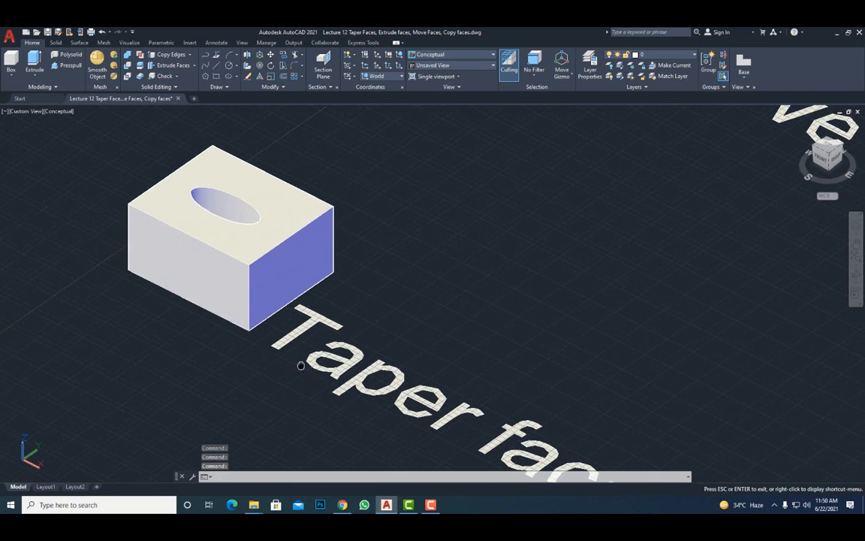
Taper the Taper face box's end face nearest its label by 60 degrees, along an axis from its lower edge midpoint to the opposite upper edge midpoint.
{"action": "left_click", "coordinate": [195, 69]}
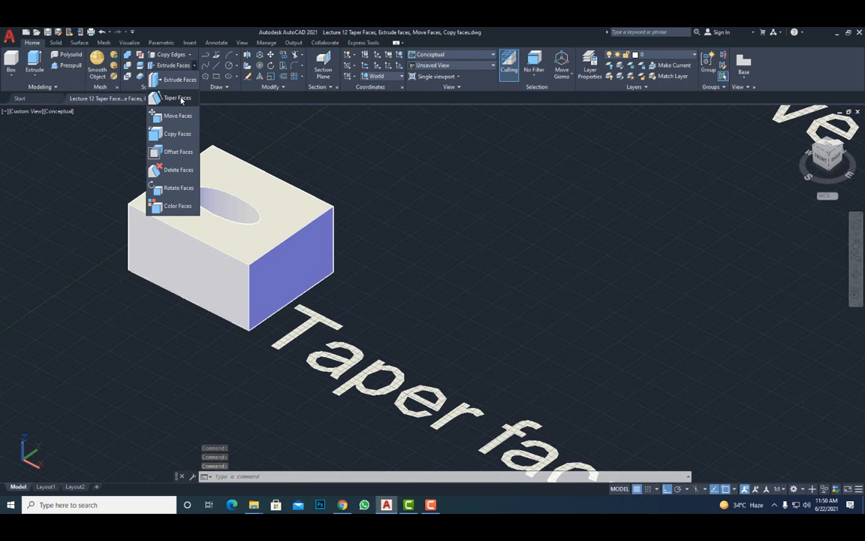
{"action": "left_click", "coordinate": [173, 95]}
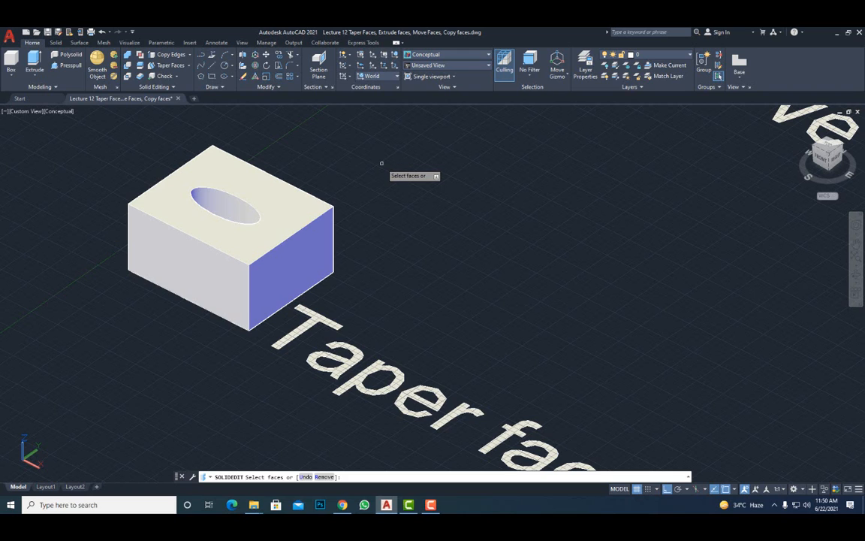
{"action": "left_click", "coordinate": [285, 261]}
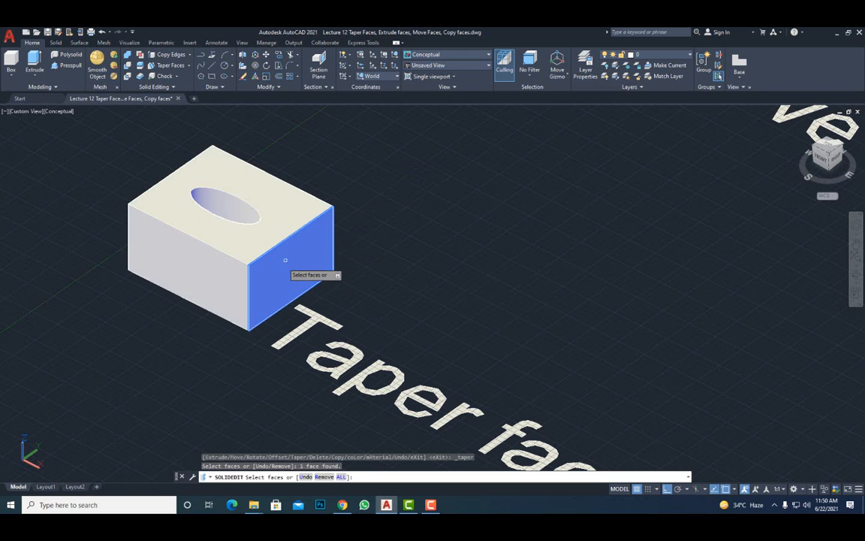
{"action": "key", "text": "Return"}
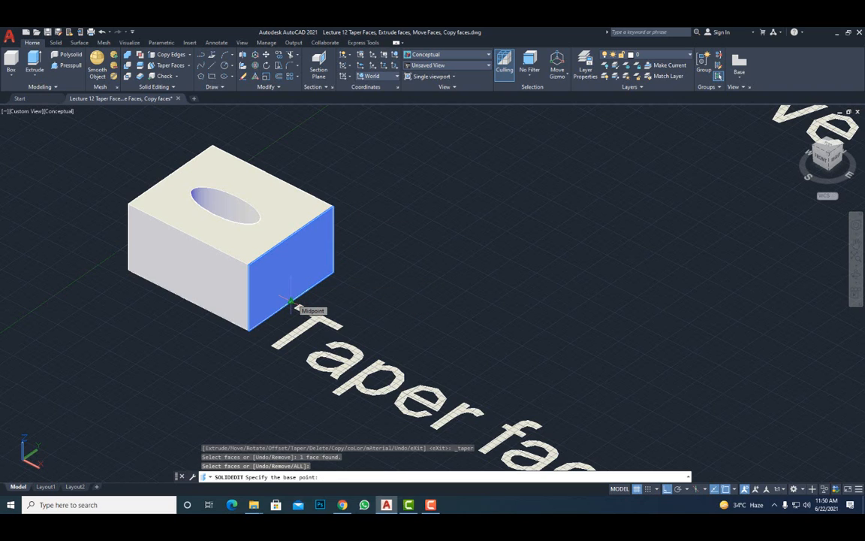
{"action": "left_click", "coordinate": [290, 301]}
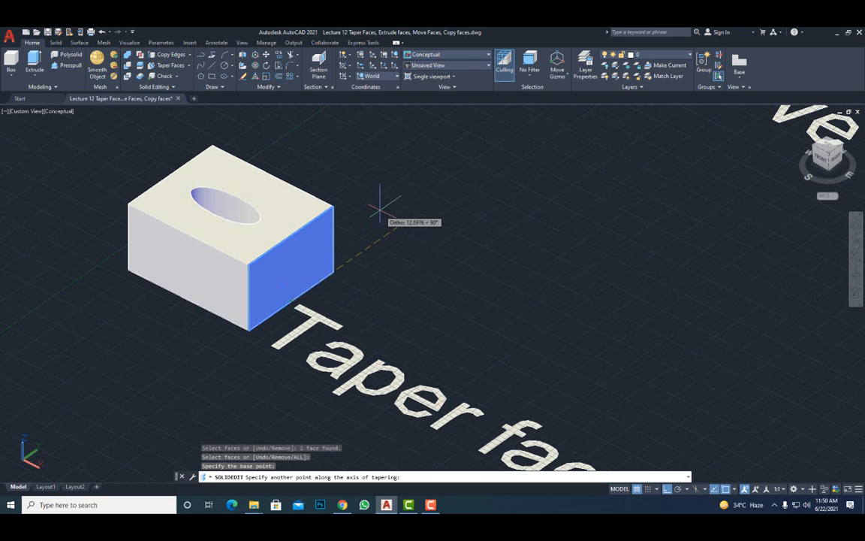
{"action": "left_click", "coordinate": [170, 175]}
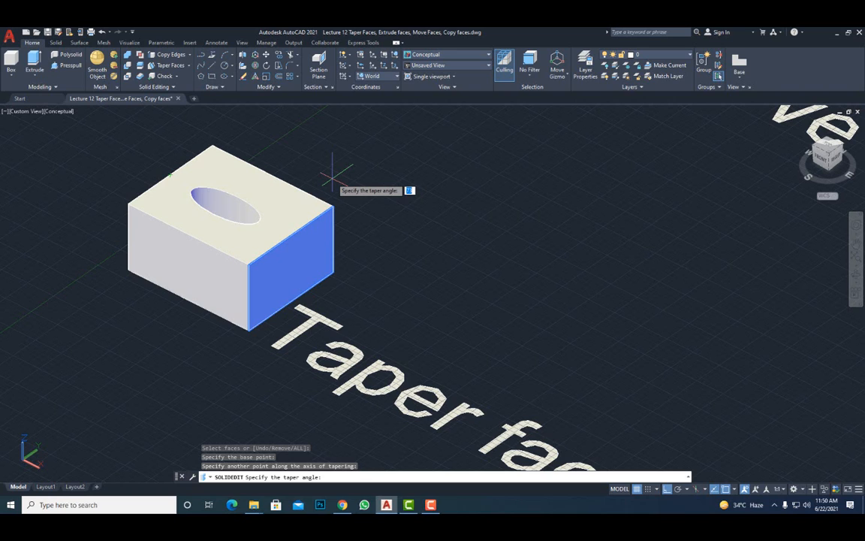
{"action": "type", "text": "60"}
{"action": "key", "text": "Return"}
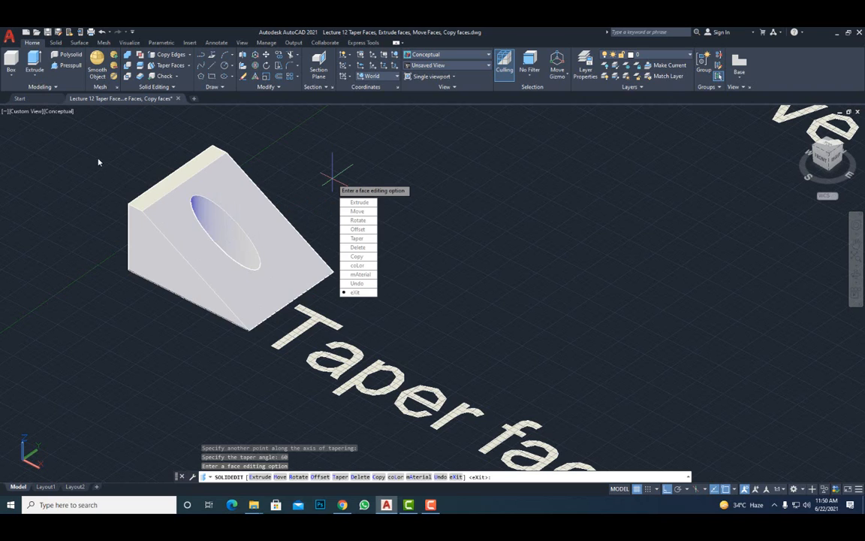
{"action": "left_click", "coordinate": [354, 292]}
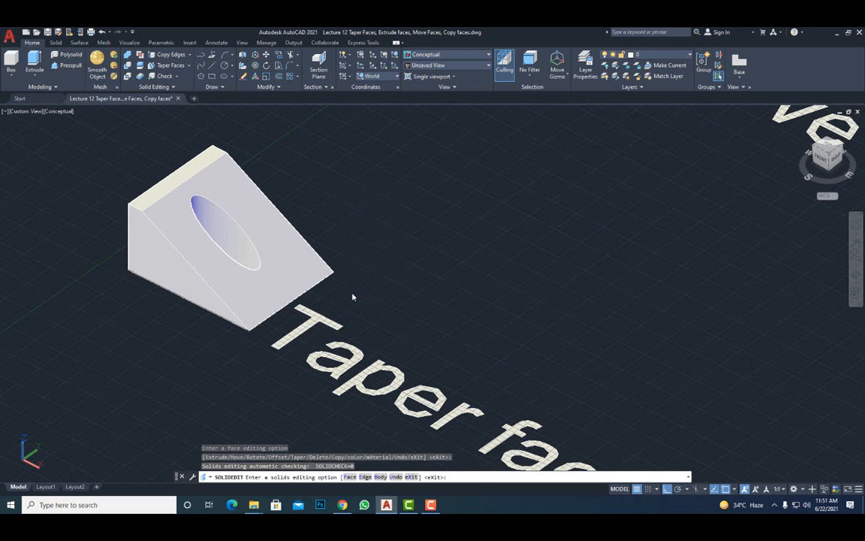
{"action": "key", "text": "Return"}
Move the end face of the Move face box about 41 units along 0° from its lower corner, past the end of the label.
{"action": "scroll", "coordinate": [352, 298], "scroll_direction": "down", "scroll_amount": 5}
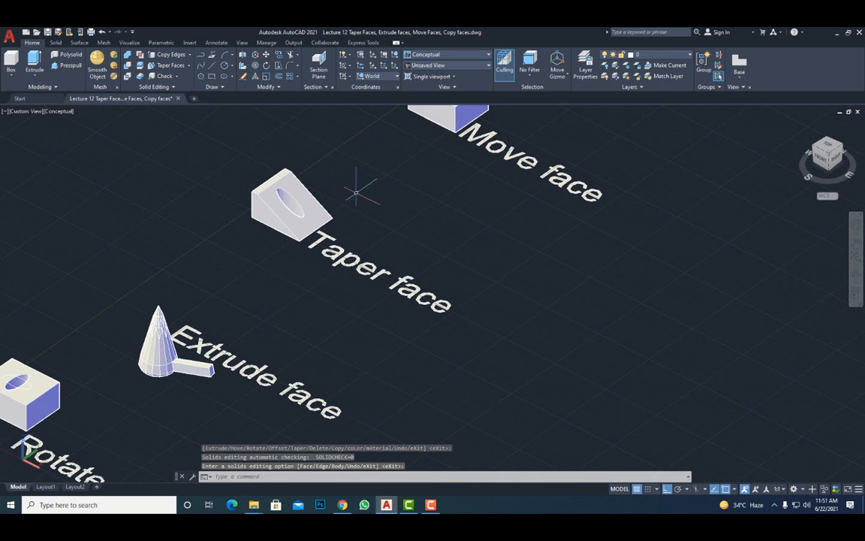
{"action": "middle_click_drag", "start_coordinate": [359, 187], "coordinate": [277, 329]}
{"action": "scroll", "coordinate": [389, 234], "scroll_direction": "up", "scroll_amount": 5}
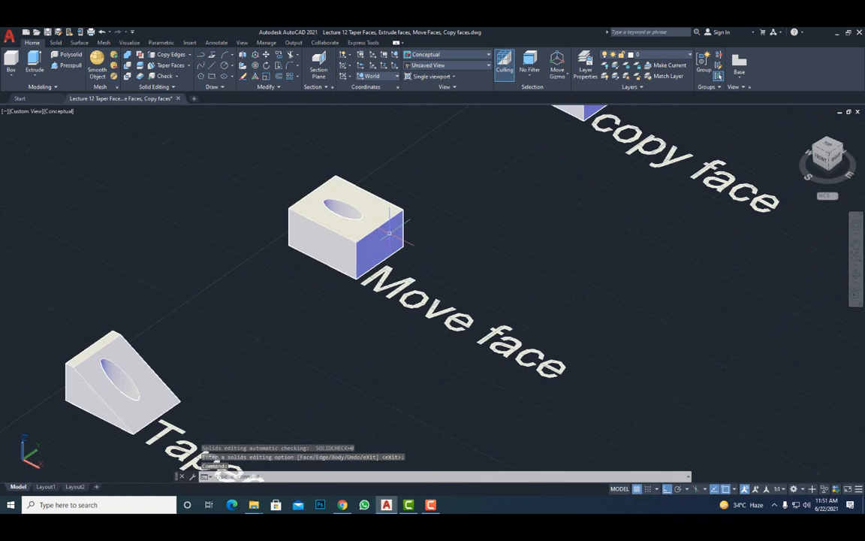
{"action": "scroll", "coordinate": [394, 246], "scroll_direction": "down", "scroll_amount": 2}
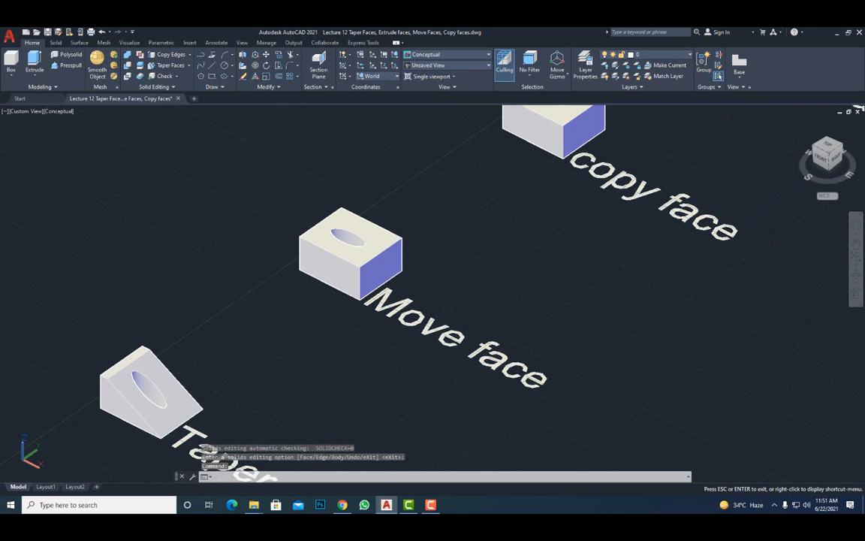
{"action": "middle_click_drag", "start_coordinate": [388, 290], "coordinate": [378, 286]}
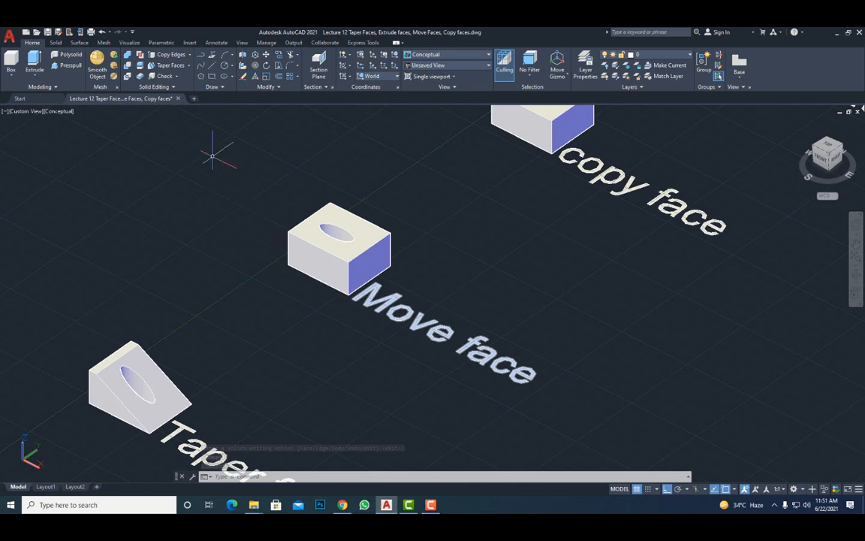
{"action": "left_click", "coordinate": [189, 66]}
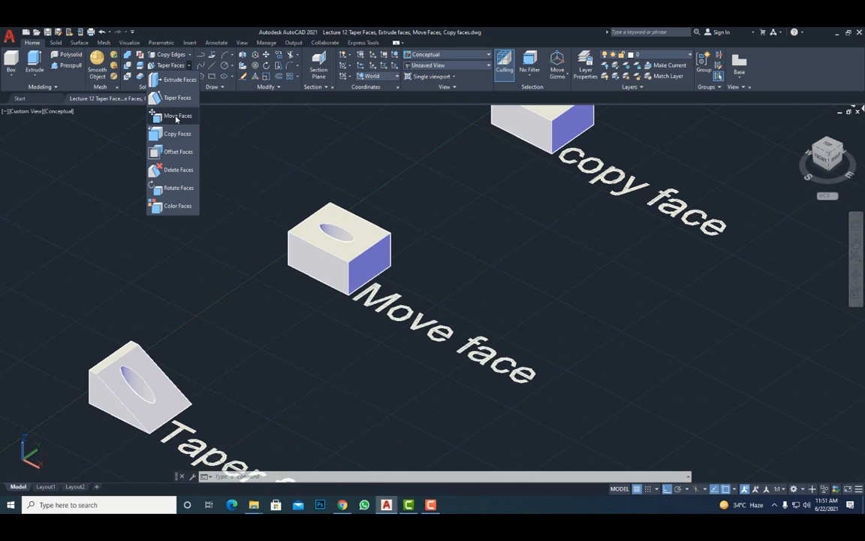
{"action": "left_click", "coordinate": [177, 116]}
{"action": "left_click", "coordinate": [362, 276]}
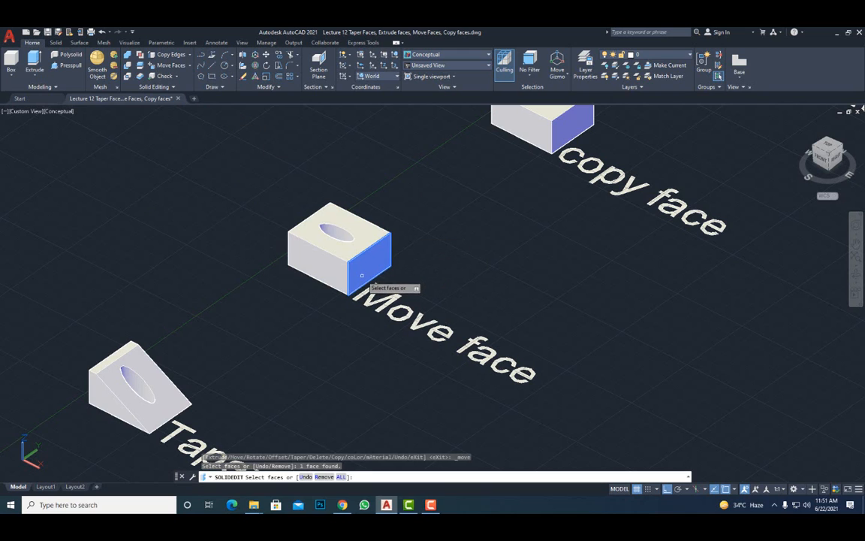
{"action": "key", "text": "Return"}
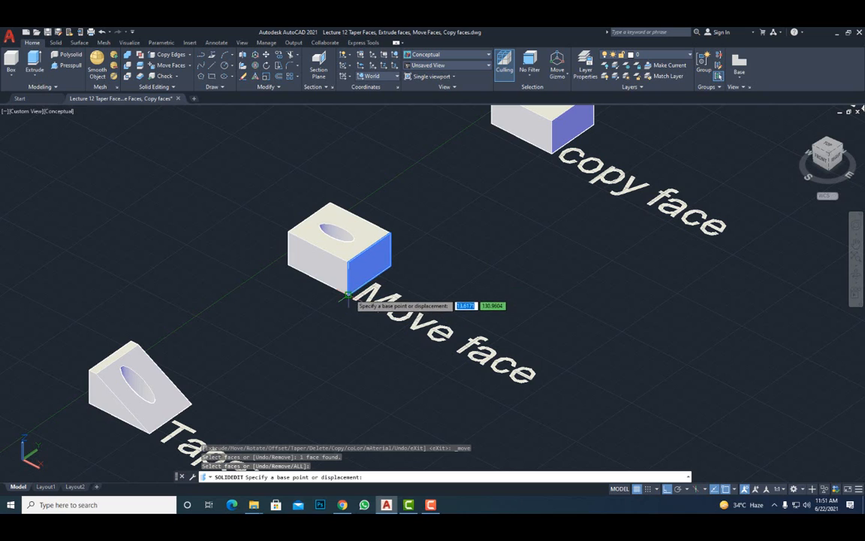
{"action": "left_click", "coordinate": [347, 297]}
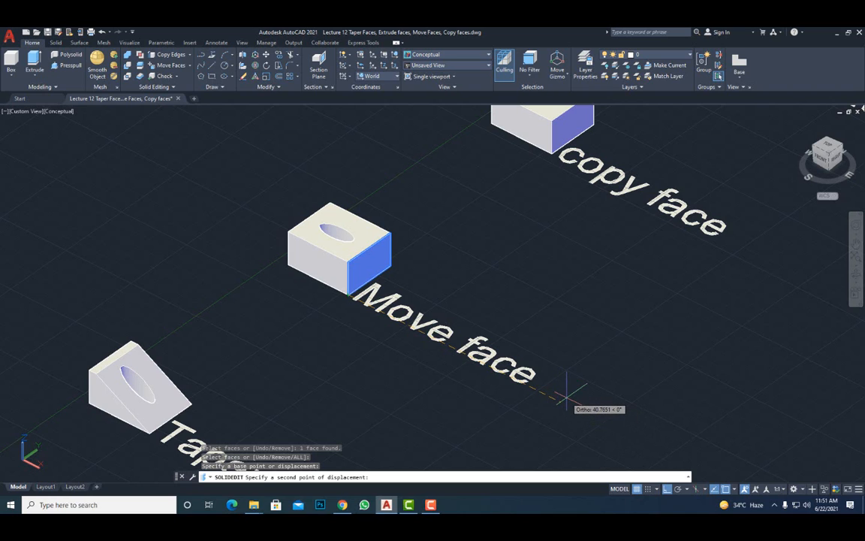
{"action": "left_click", "coordinate": [578, 405]}
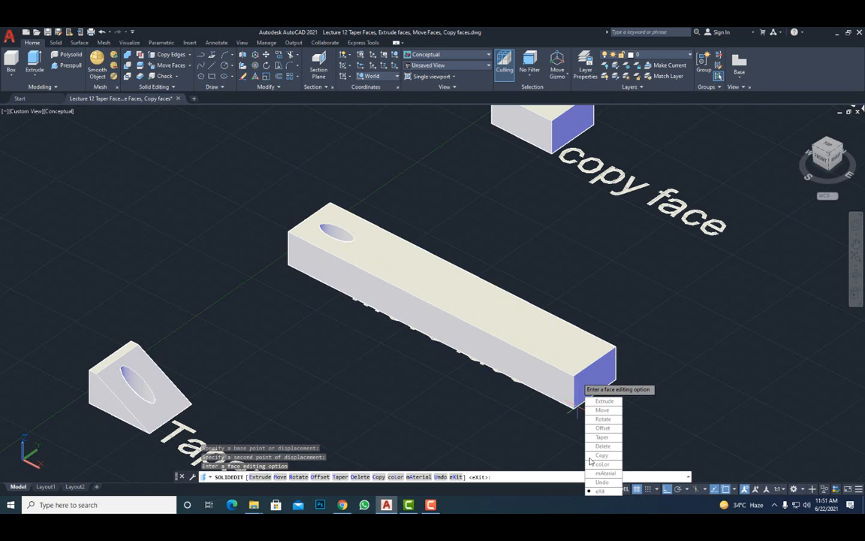
{"action": "left_click", "coordinate": [599, 491]}
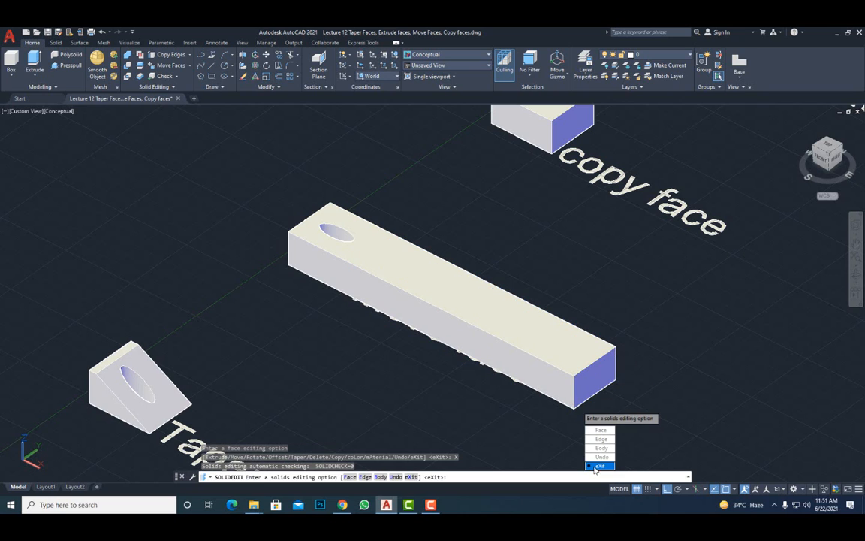
{"action": "left_click", "coordinate": [599, 464]}
Copy the end face of the copy face box from its lower corner to a point just past the end of the label.
{"action": "scroll", "coordinate": [557, 242], "scroll_direction": "down", "scroll_amount": 2}
{"action": "middle_click_drag", "start_coordinate": [558, 235], "coordinate": [352, 302]}
{"action": "scroll", "coordinate": [342, 250], "scroll_direction": "up", "scroll_amount": 2}
{"action": "scroll", "coordinate": [342, 250], "scroll_direction": "up", "scroll_amount": 2}
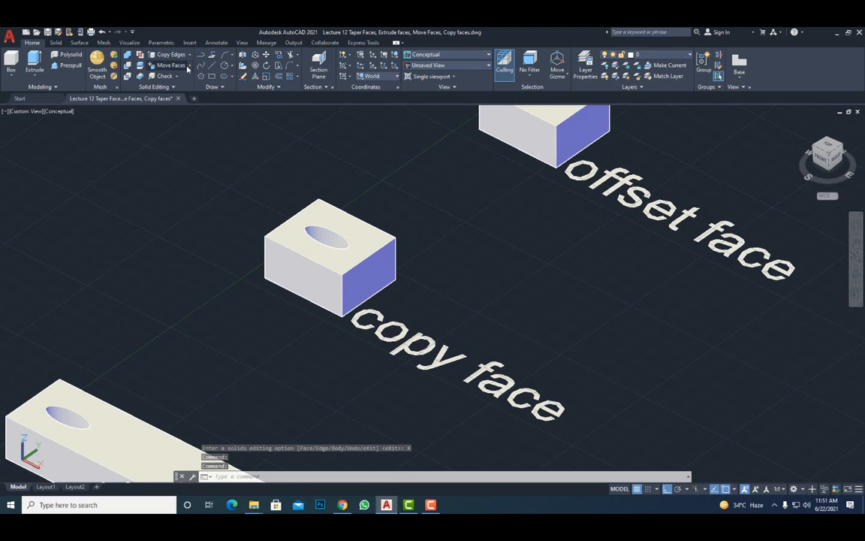
{"action": "left_click", "coordinate": [188, 67]}
{"action": "left_click", "coordinate": [190, 67]}
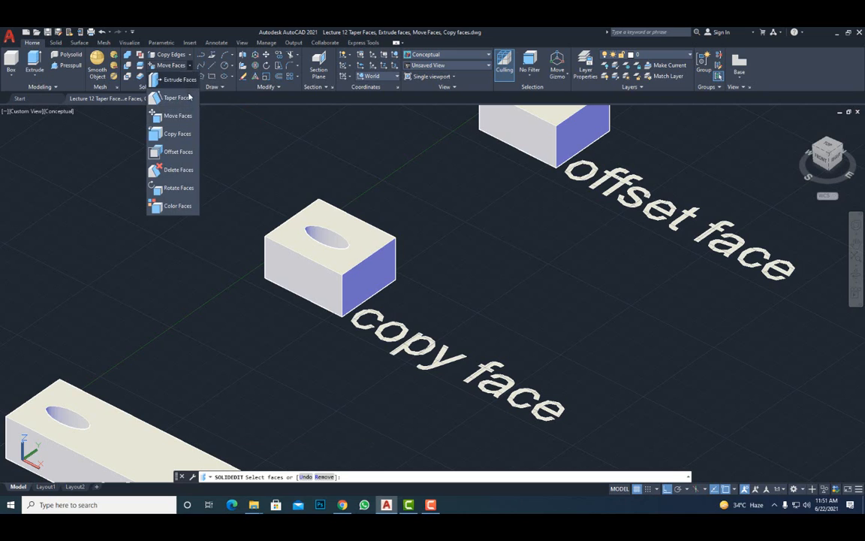
{"action": "left_click", "coordinate": [161, 121]}
{"action": "left_click", "coordinate": [375, 284]}
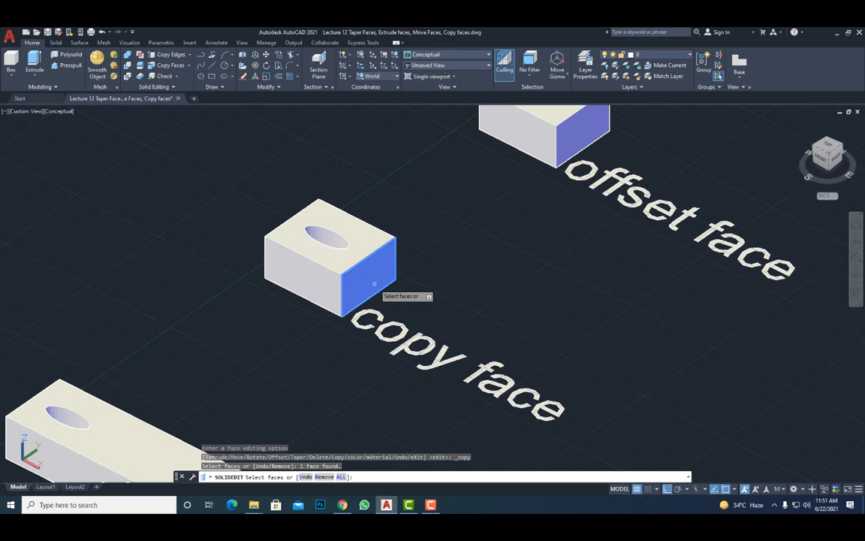
{"action": "key", "text": "Return"}
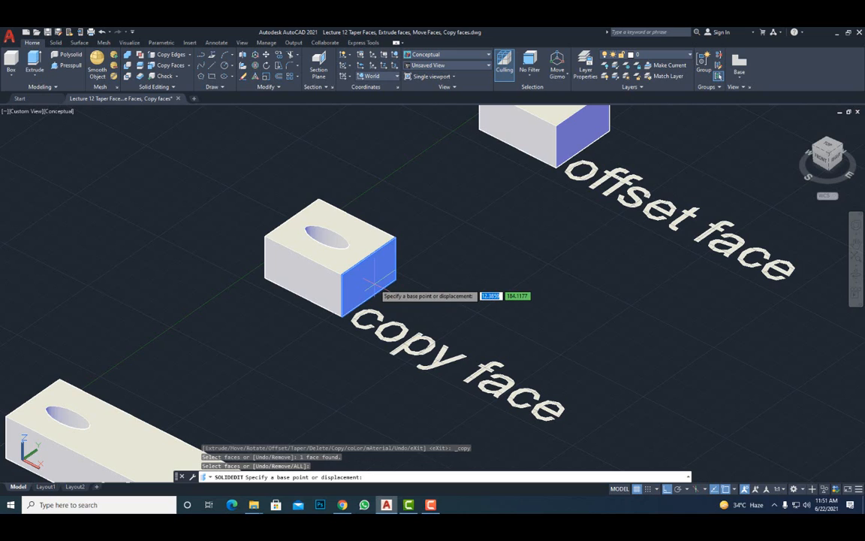
{"action": "left_click", "coordinate": [342, 316]}
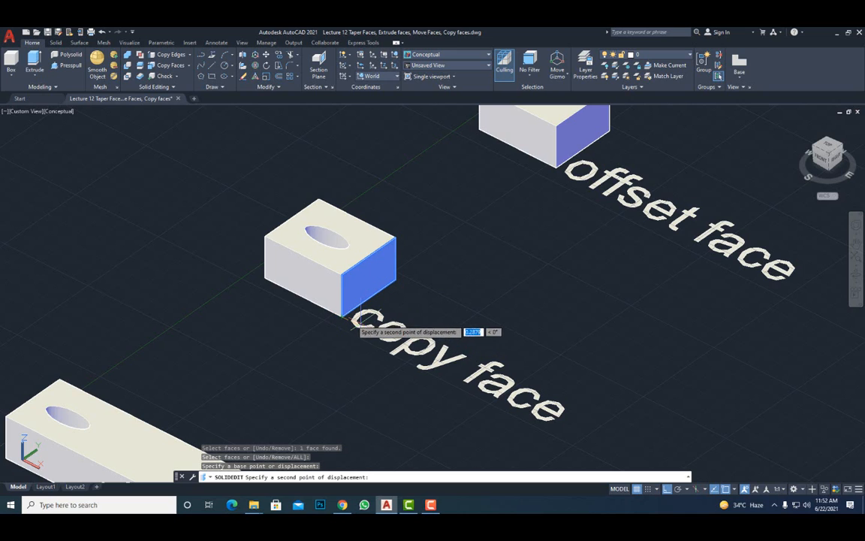
{"action": "left_click", "coordinate": [590, 436]}
{"action": "key", "text": "Return"}
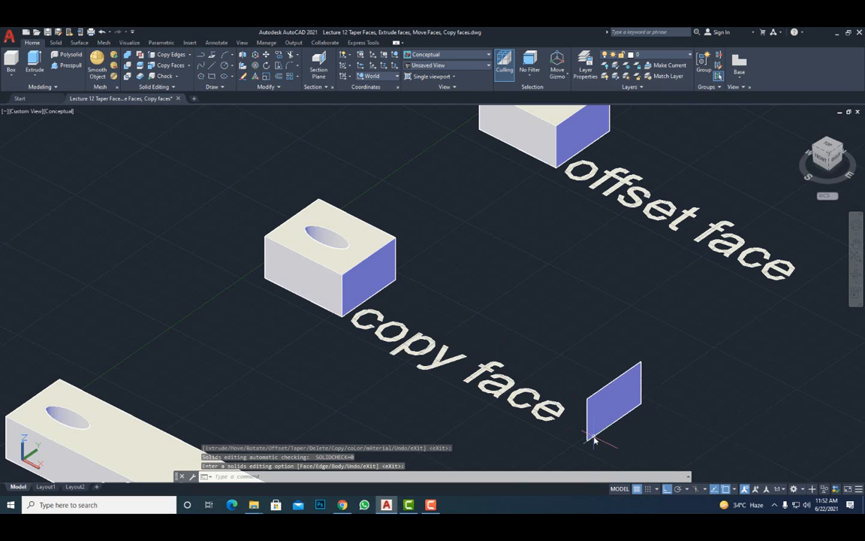
Copy the hole face of the copy face box from the box's upper front corner to the far end of the long bar.
{"action": "scroll", "coordinate": [292, 195], "scroll_direction": "up", "scroll_amount": 3}
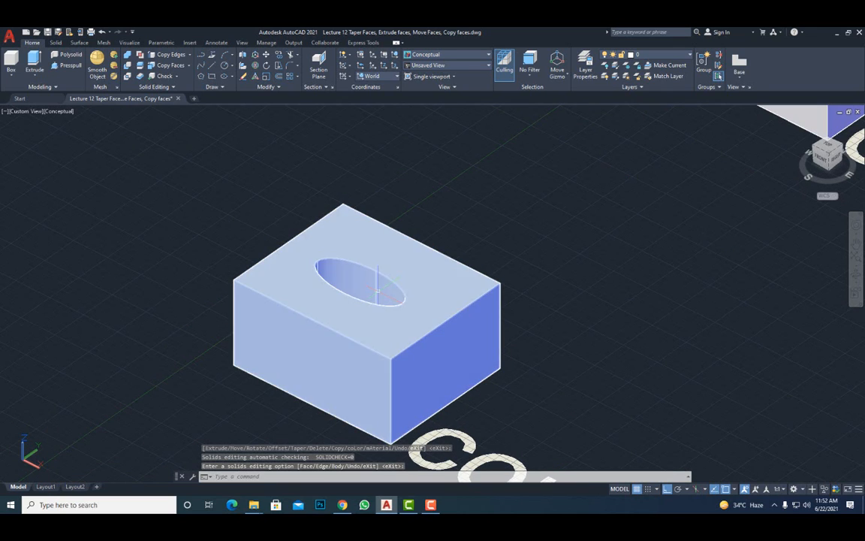
{"action": "left_click", "coordinate": [168, 69]}
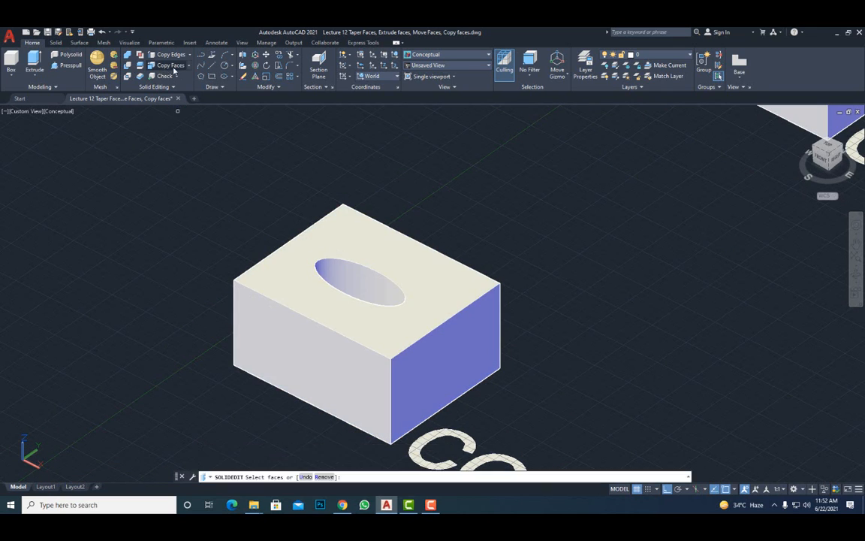
{"action": "left_click", "coordinate": [350, 273]}
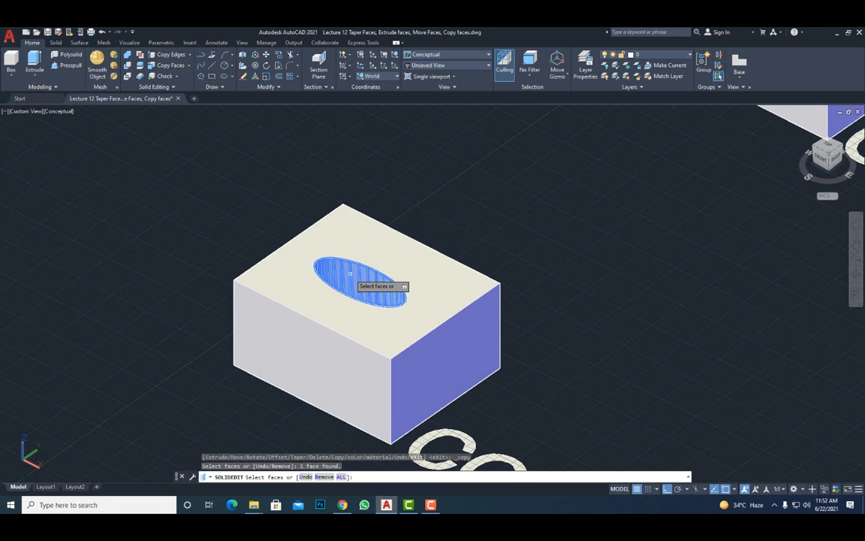
{"action": "key", "text": "Return"}
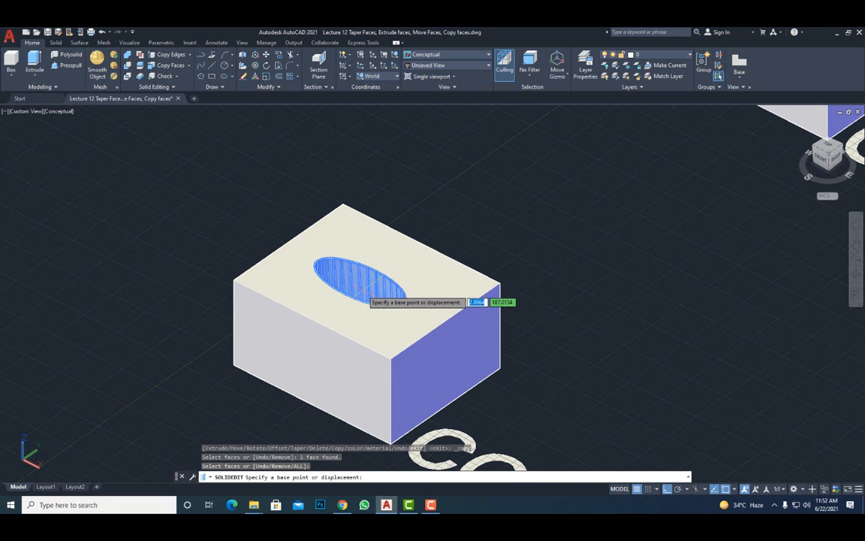
{"action": "left_click", "coordinate": [392, 358]}
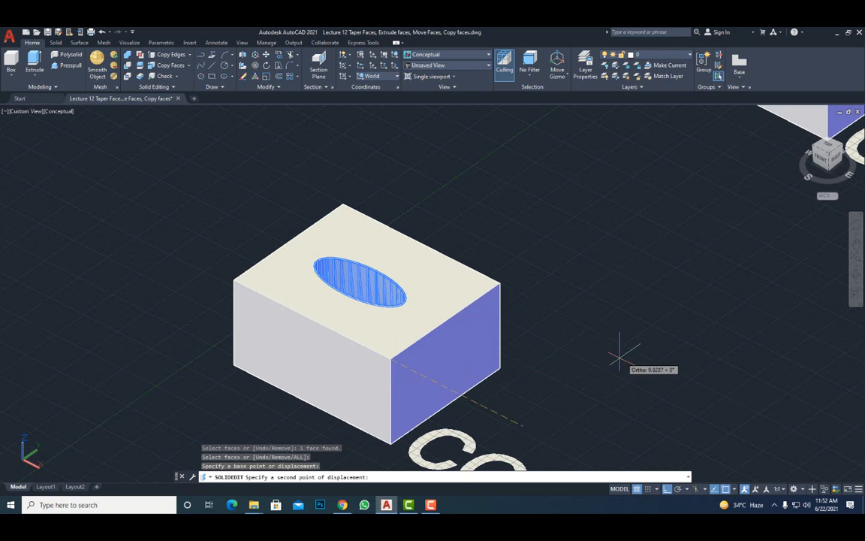
{"action": "scroll", "coordinate": [620, 357], "scroll_direction": "down", "scroll_amount": 5}
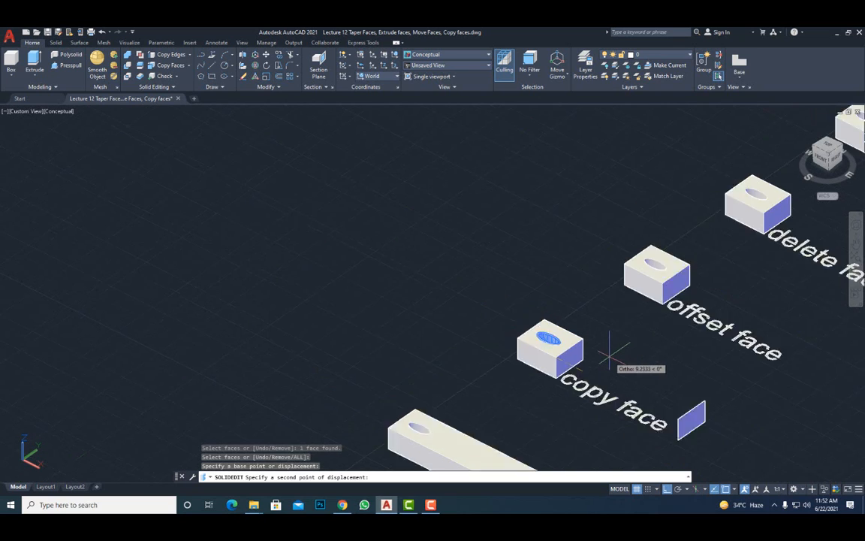
{"action": "left_click", "coordinate": [667, 489]}
{"action": "scroll", "coordinate": [661, 293], "scroll_direction": "up", "scroll_amount": 3}
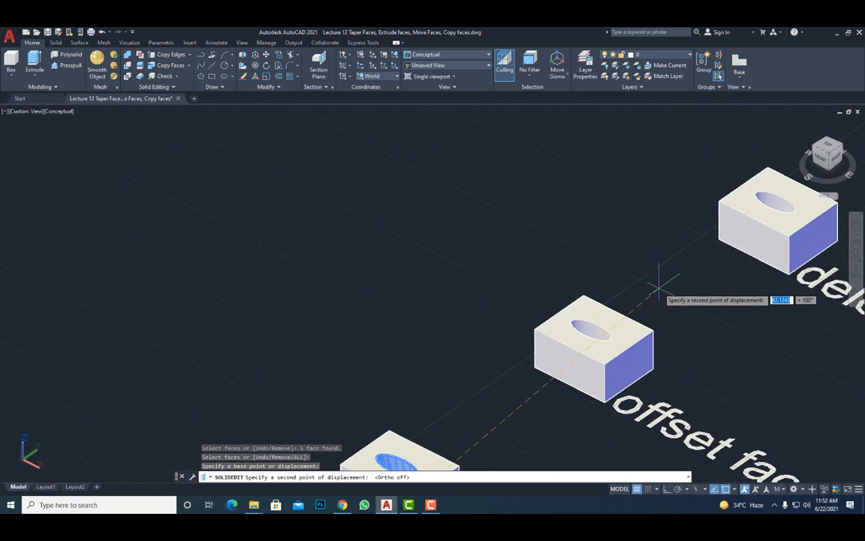
{"action": "scroll", "coordinate": [646, 310], "scroll_direction": "down", "scroll_amount": 5}
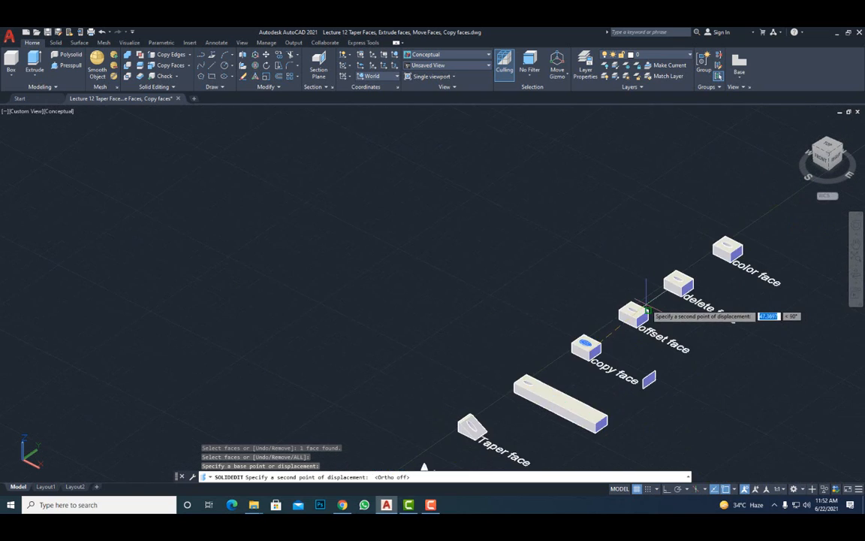
{"action": "left_click", "coordinate": [596, 424]}
{"action": "left_click", "coordinate": [616, 490]}
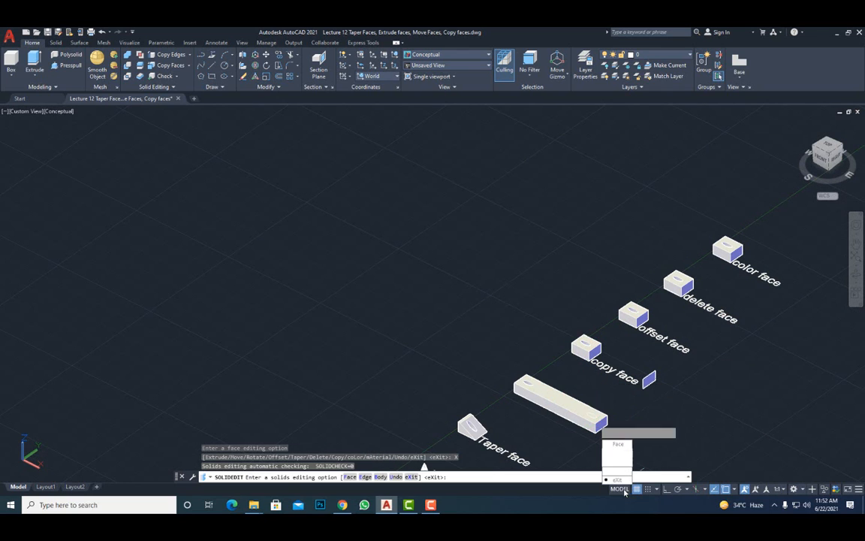
{"action": "left_click", "coordinate": [617, 480]}
Erase the copied hole face embedded in the far end of the long bar.
{"action": "scroll", "coordinate": [555, 371], "scroll_direction": "up", "scroll_amount": 5}
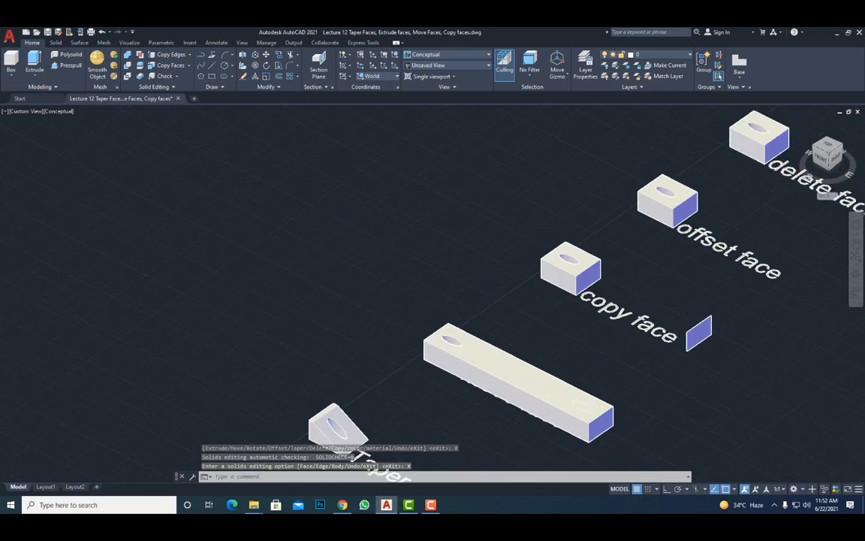
{"action": "scroll", "coordinate": [552, 365], "scroll_direction": "down", "scroll_amount": 6}
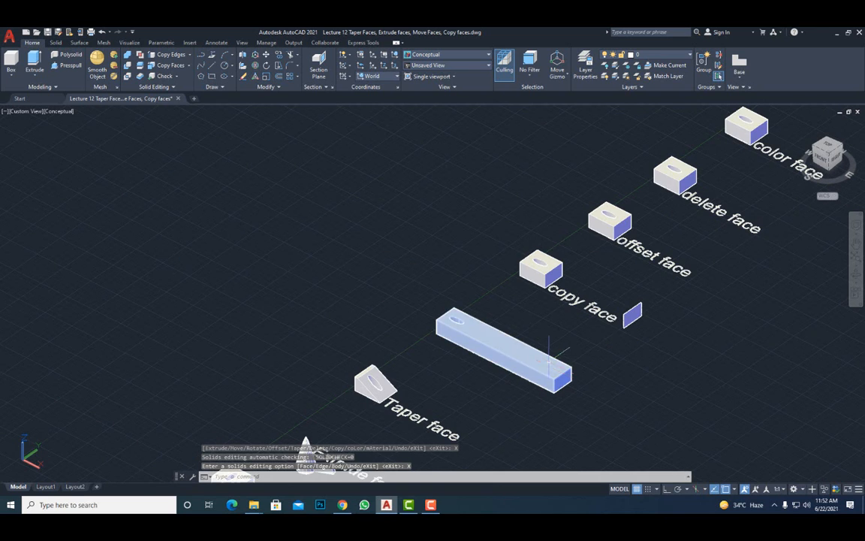
{"action": "middle_click_drag", "start_coordinate": [576, 289], "coordinate": [420, 326]}
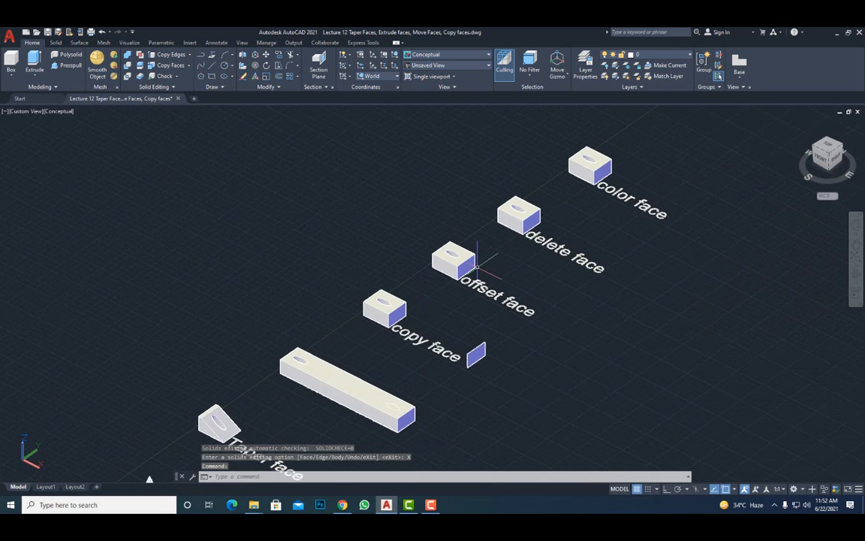
{"action": "scroll", "coordinate": [397, 396], "scroll_direction": "up", "scroll_amount": 6}
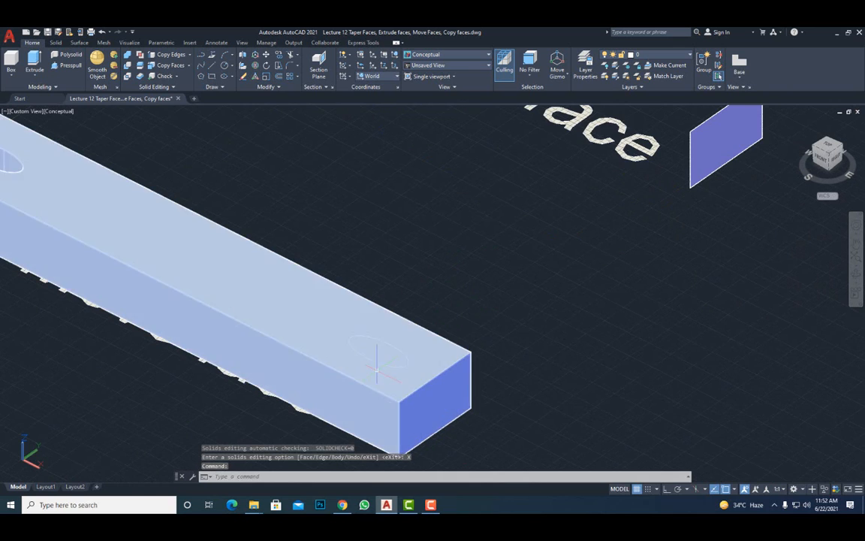
{"action": "scroll", "coordinate": [400, 361], "scroll_direction": "down", "scroll_amount": 2}
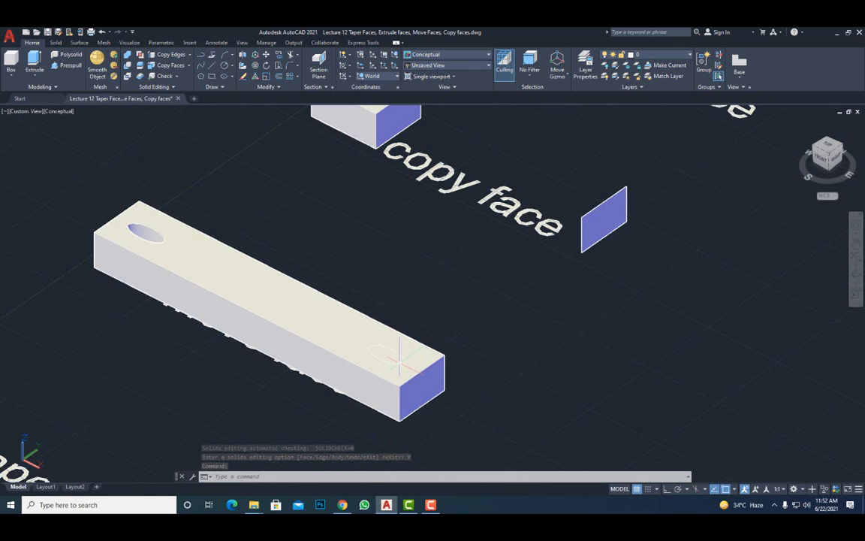
{"action": "left_click", "coordinate": [396, 356]}
{"action": "key", "text": "Delete"}
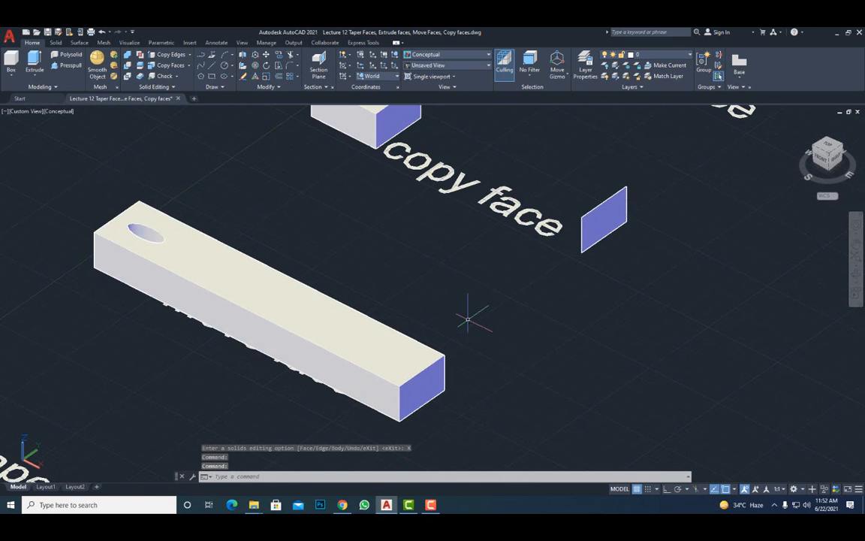
Copy the hole face of the copy face box from its upper centre to the long bar's front upper edge, partway along the bar.
{"action": "scroll", "coordinate": [443, 308], "scroll_direction": "down", "scroll_amount": 3}
{"action": "scroll", "coordinate": [426, 308], "scroll_direction": "up", "scroll_amount": 3}
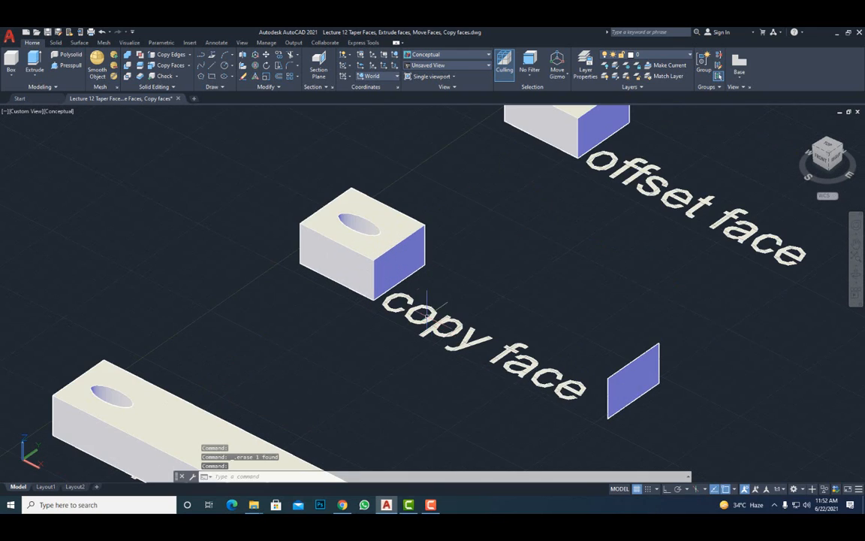
{"action": "left_click", "coordinate": [172, 66]}
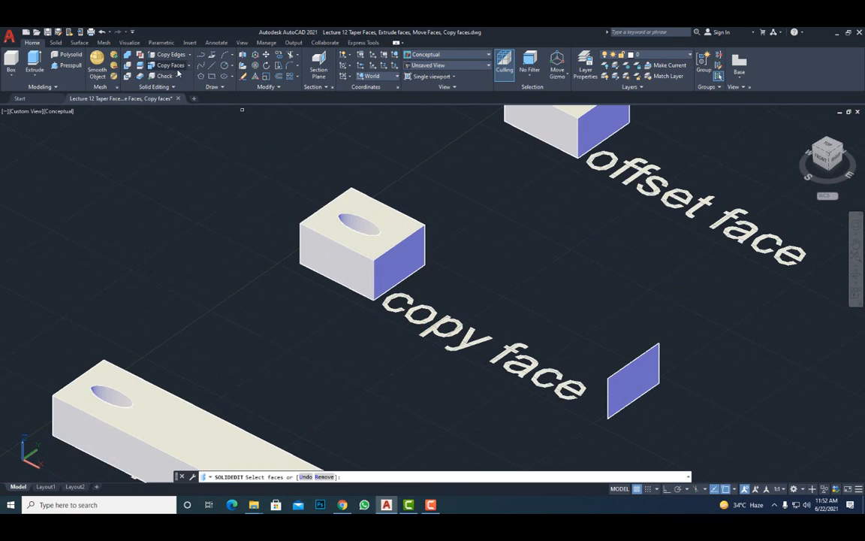
{"action": "left_click", "coordinate": [363, 228]}
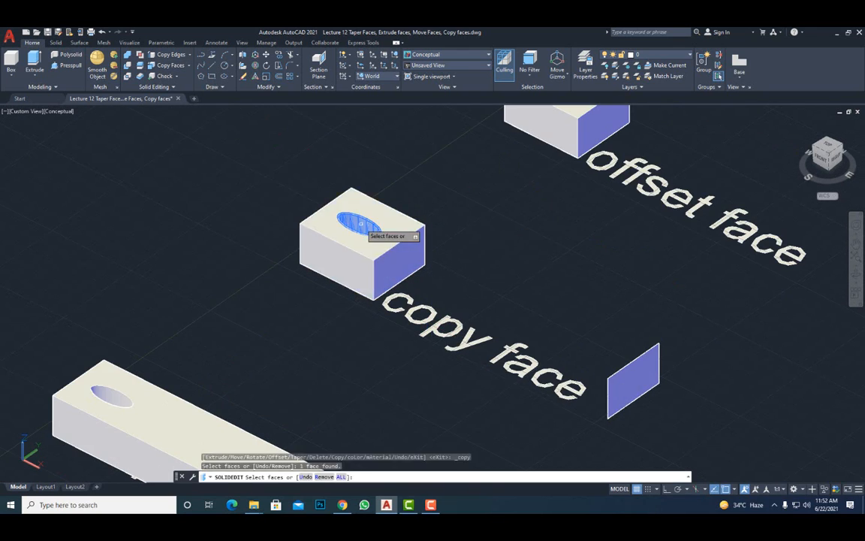
{"action": "middle_click_drag", "start_coordinate": [363, 229], "coordinate": [396, 237], "text": "shift"}
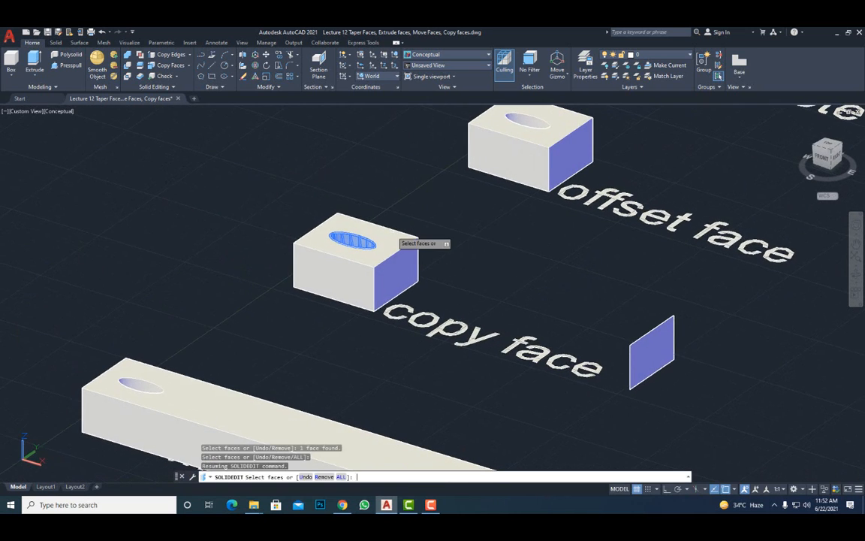
{"action": "key", "text": "Return"}
{"action": "left_click", "coordinate": [353, 240]}
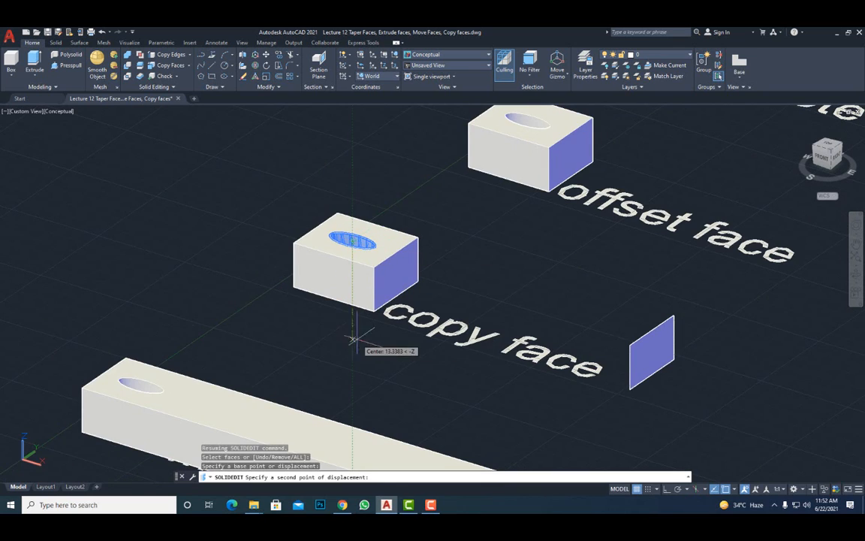
{"action": "scroll", "coordinate": [353, 340], "scroll_direction": "down", "scroll_amount": 4}
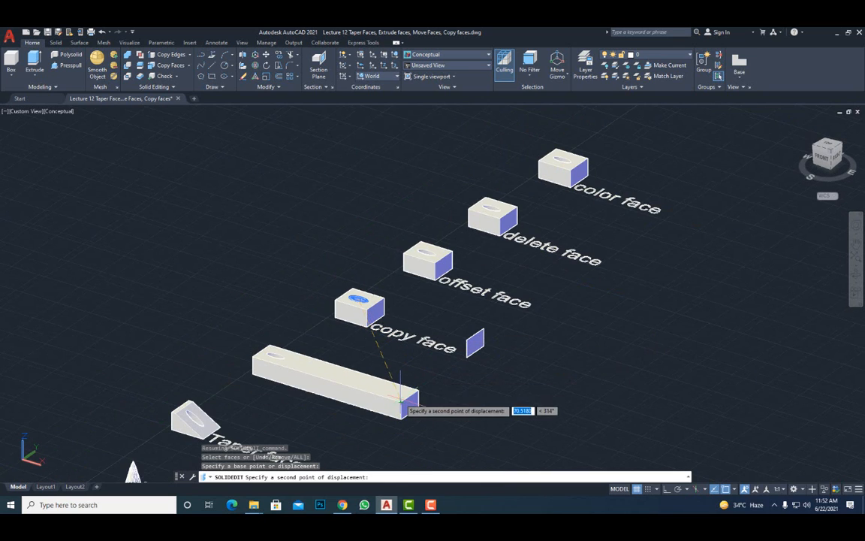
{"action": "scroll", "coordinate": [351, 385], "scroll_direction": "up", "scroll_amount": 5}
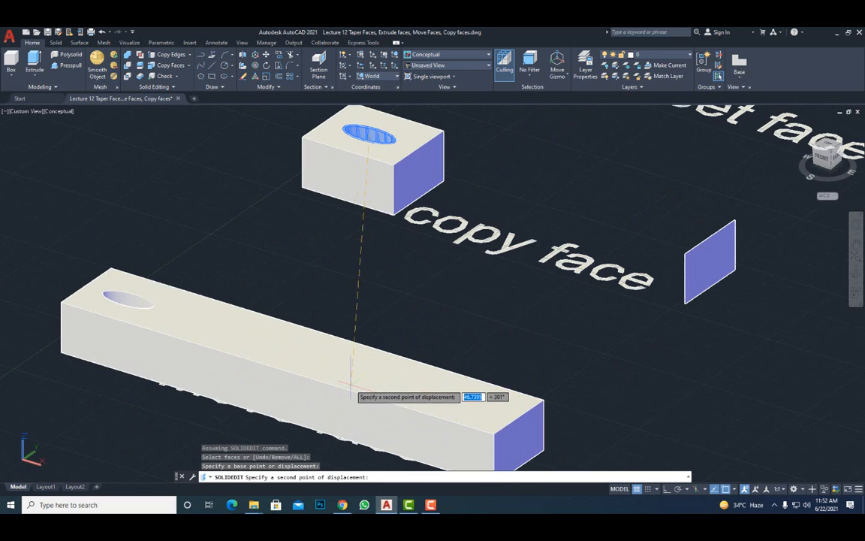
{"action": "left_click", "coordinate": [276, 368]}
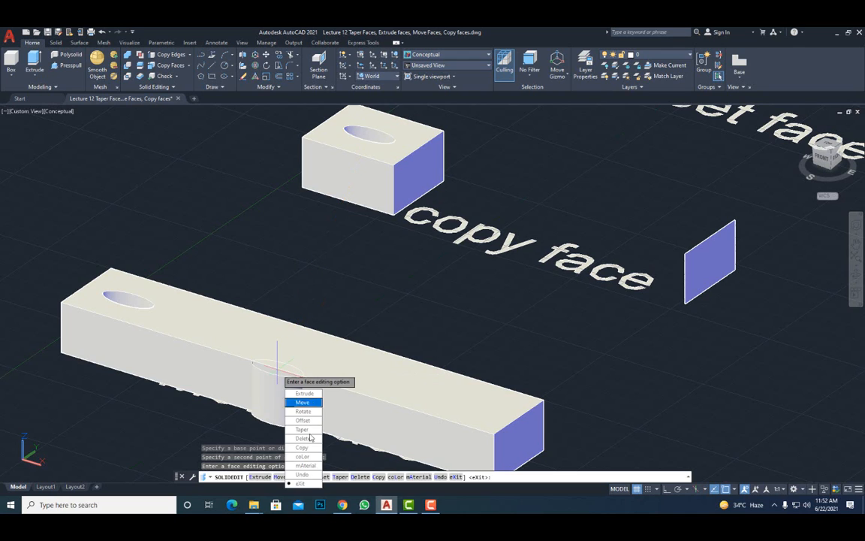
{"action": "left_click", "coordinate": [300, 483]}
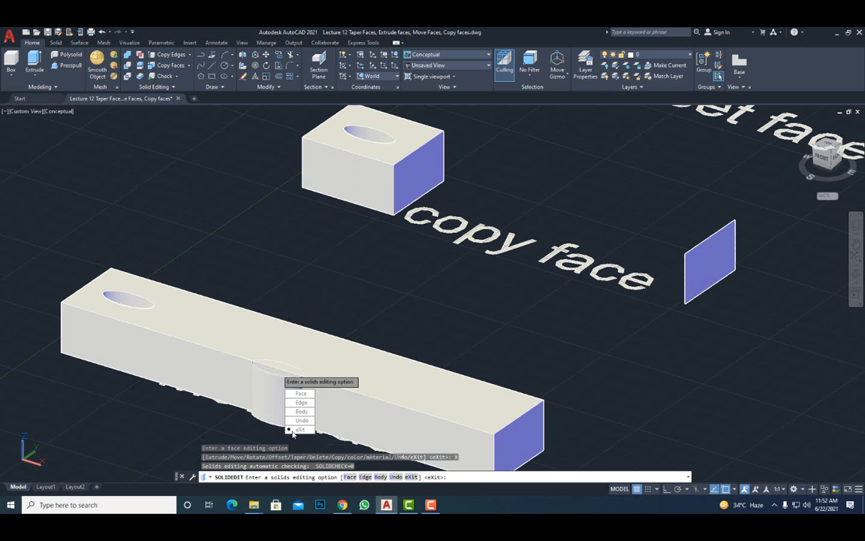
{"action": "left_click", "coordinate": [300, 430]}
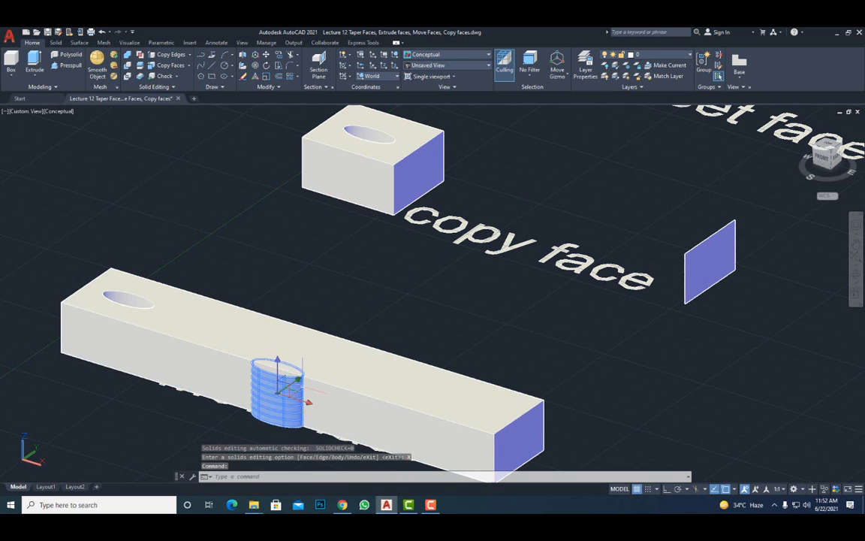
{"action": "key", "text": "Escape"}
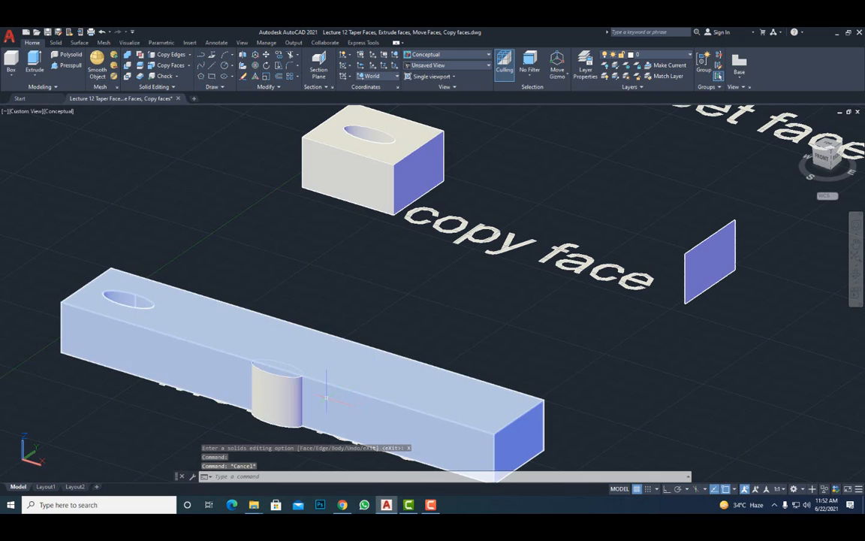
Examine the copied hole face protruding from the long bar's side from a turned, closer angle.
{"action": "middle_click_drag", "start_coordinate": [326, 398], "coordinate": [374, 319], "text": "shift"}
{"action": "scroll", "coordinate": [286, 390], "scroll_direction": "down", "scroll_amount": 2}
{"action": "scroll", "coordinate": [255, 385], "scroll_direction": "up", "scroll_amount": 8}
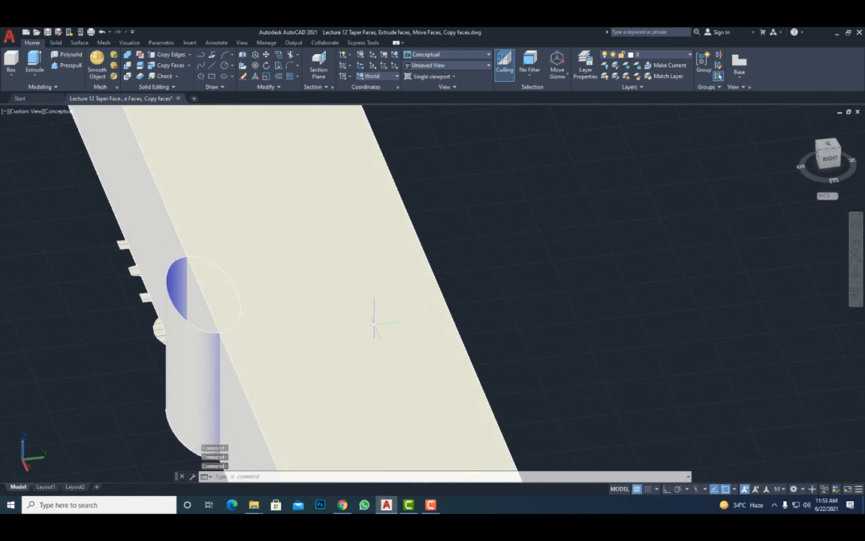
{"action": "scroll", "coordinate": [374, 320], "scroll_direction": "down", "scroll_amount": 10}
{"action": "middle_click_drag", "start_coordinate": [463, 285], "coordinate": [221, 285]}
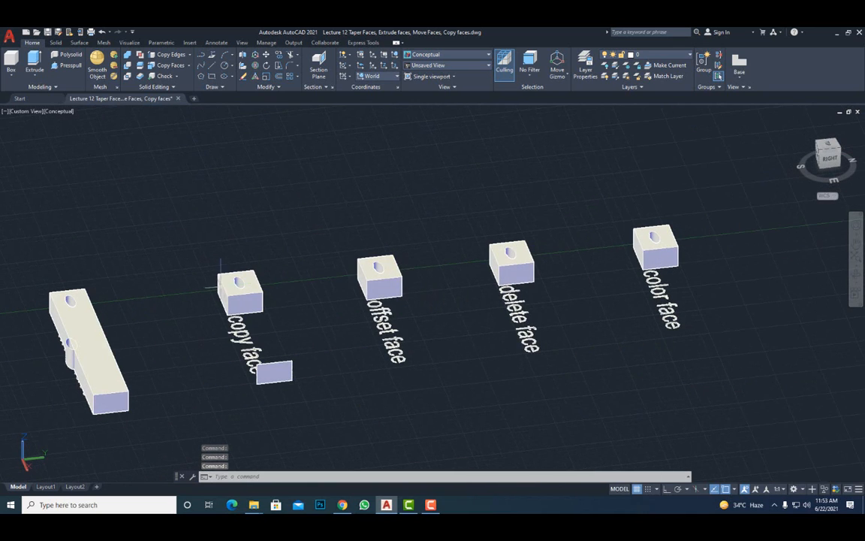
Offset the end face of the offset face box, on the side next to its label, outward to lengthen the box.
{"action": "middle_click_drag", "start_coordinate": [337, 359], "coordinate": [394, 376], "text": "shift"}
{"action": "scroll", "coordinate": [393, 377], "scroll_direction": "up", "scroll_amount": 3}
{"action": "scroll", "coordinate": [370, 272], "scroll_direction": "up", "scroll_amount": 5}
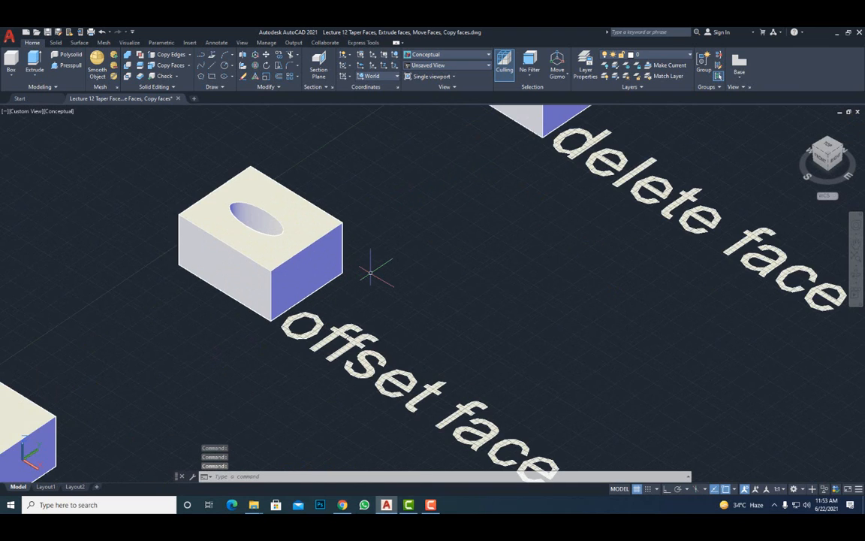
{"action": "scroll", "coordinate": [371, 273], "scroll_direction": "down", "scroll_amount": 3}
{"action": "middle_click_drag", "start_coordinate": [370, 272], "coordinate": [325, 383]}
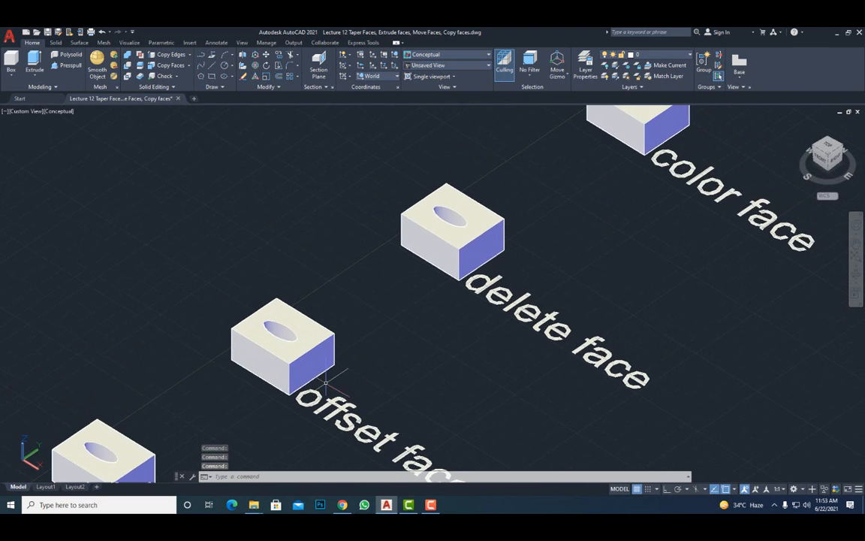
{"action": "scroll", "coordinate": [325, 383], "scroll_direction": "up", "scroll_amount": 5}
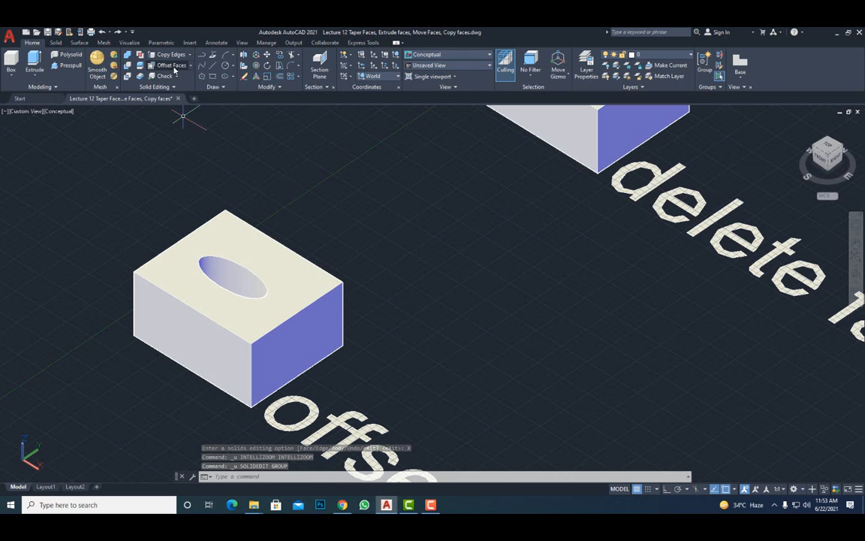
{"action": "left_click", "coordinate": [172, 66]}
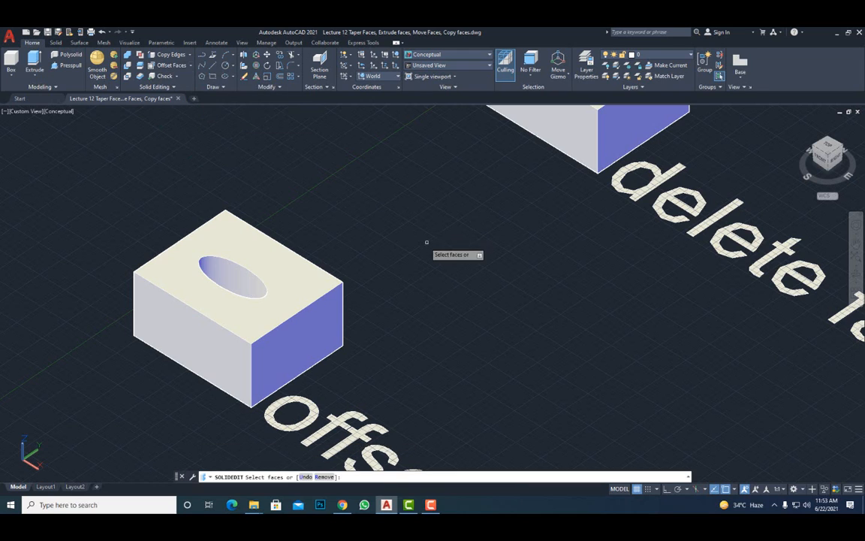
{"action": "left_click", "coordinate": [291, 350]}
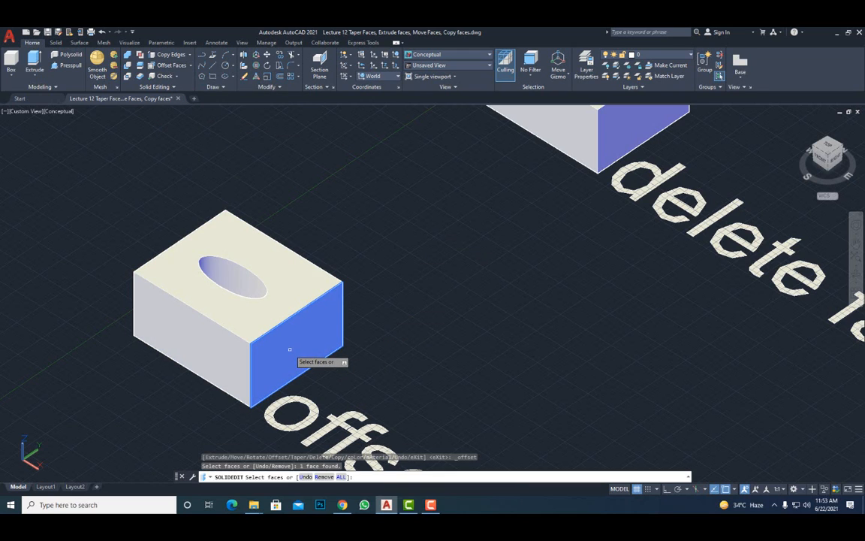
{"action": "key", "text": "Return"}
{"action": "scroll", "coordinate": [289, 346], "scroll_direction": "down", "scroll_amount": 5}
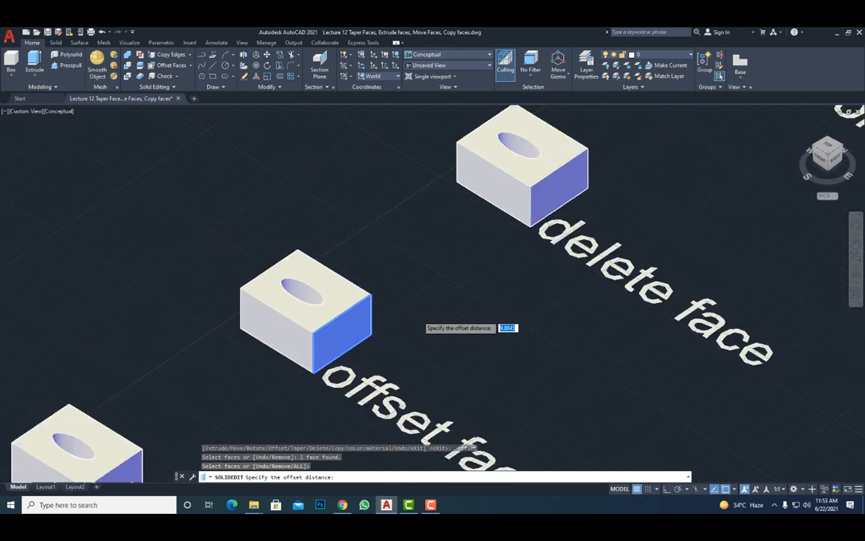
{"action": "middle_click_drag", "start_coordinate": [410, 303], "coordinate": [392, 276]}
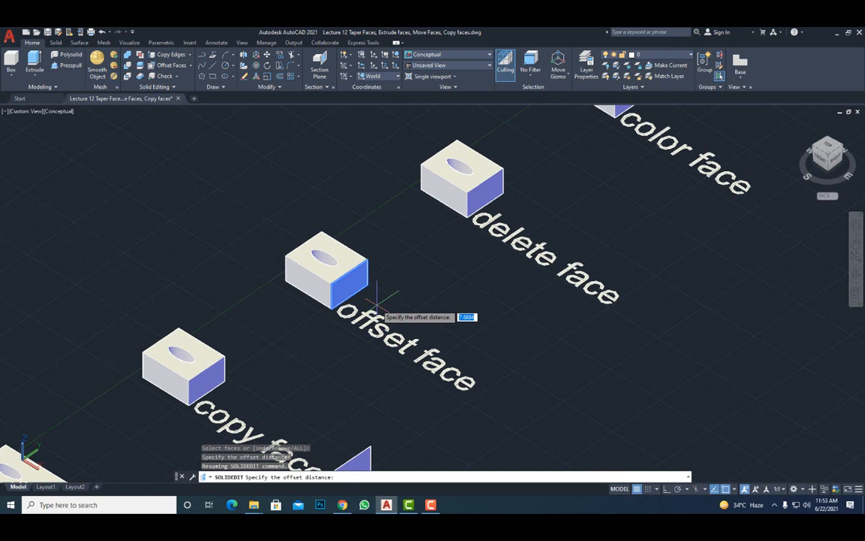
{"action": "key", "text": "Return"}
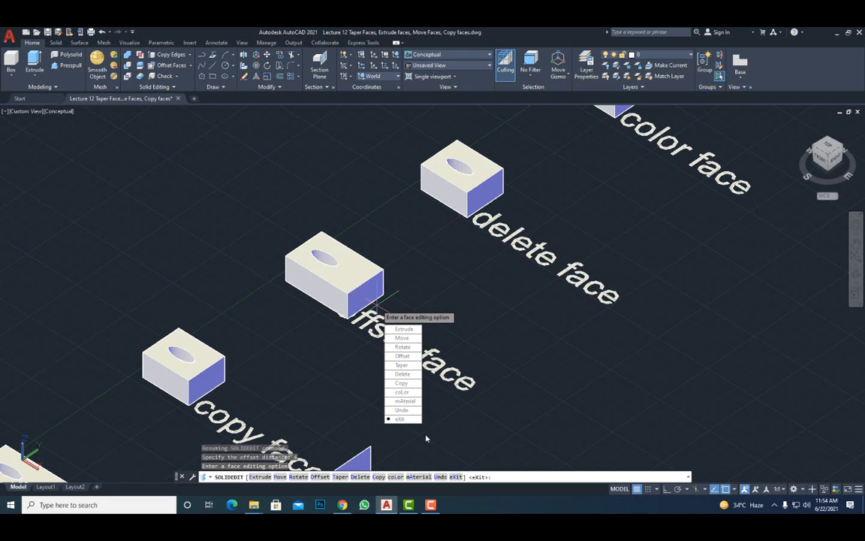
{"action": "left_click", "coordinate": [407, 425]}
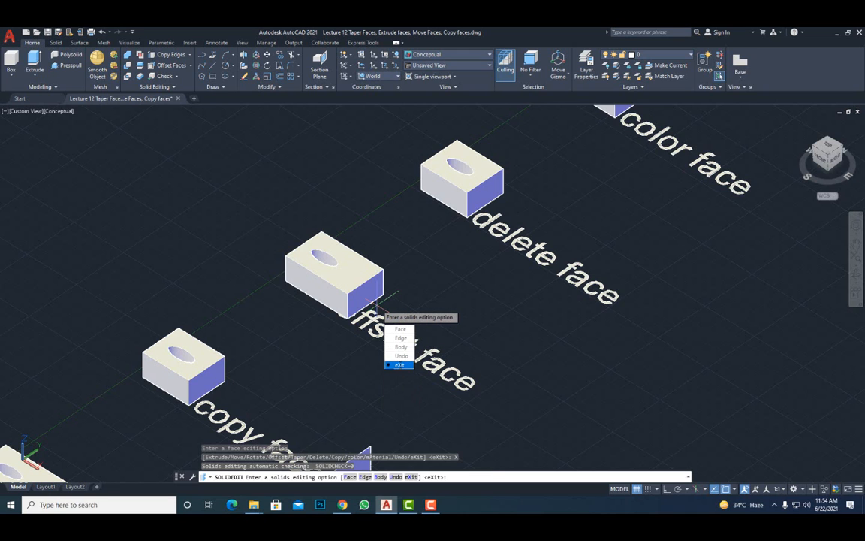
{"action": "left_click", "coordinate": [398, 361]}
Delete the hole face of the delete face box to close up its elliptical-looking opening.
{"action": "middle_click_drag", "start_coordinate": [459, 168], "coordinate": [353, 242]}
{"action": "scroll", "coordinate": [359, 242], "scroll_direction": "up", "scroll_amount": 2}
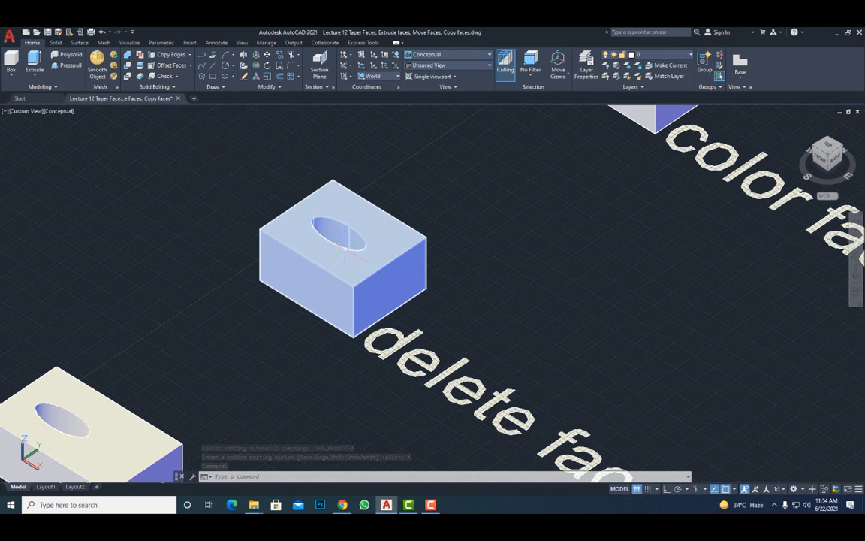
{"action": "mouse_move", "coordinate": [344, 253]}
{"action": "middle_mouse_down", "text": "shift"}
{"action": "mouse_move", "coordinate": [344, 285]}
{"action": "mouse_move", "coordinate": [342, 258]}
{"action": "middle_mouse_up", "text": "shift"}
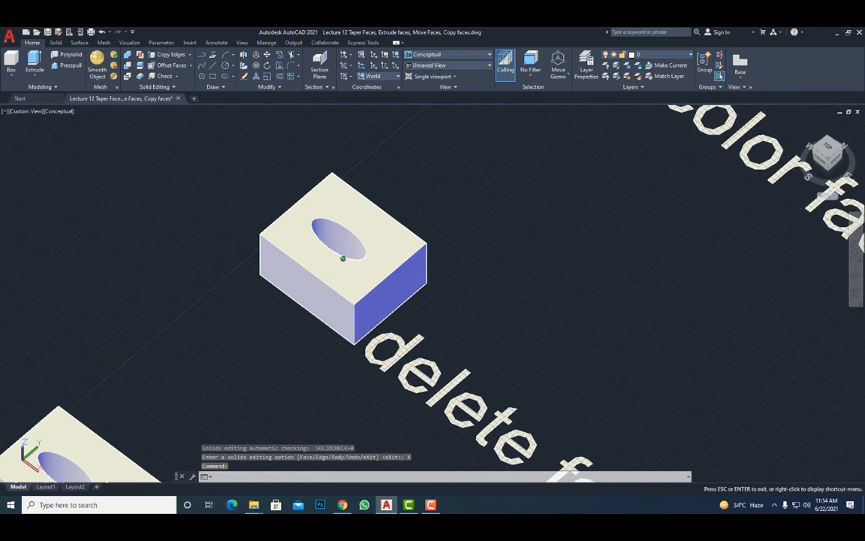
{"action": "left_click", "coordinate": [192, 66]}
{"action": "left_click", "coordinate": [157, 158]}
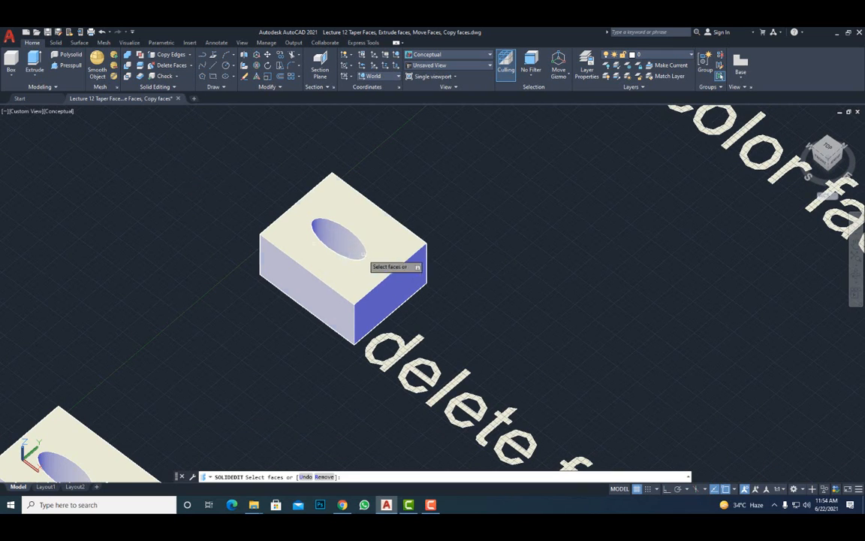
{"action": "left_click", "coordinate": [337, 231]}
{"action": "key", "text": "Return"}
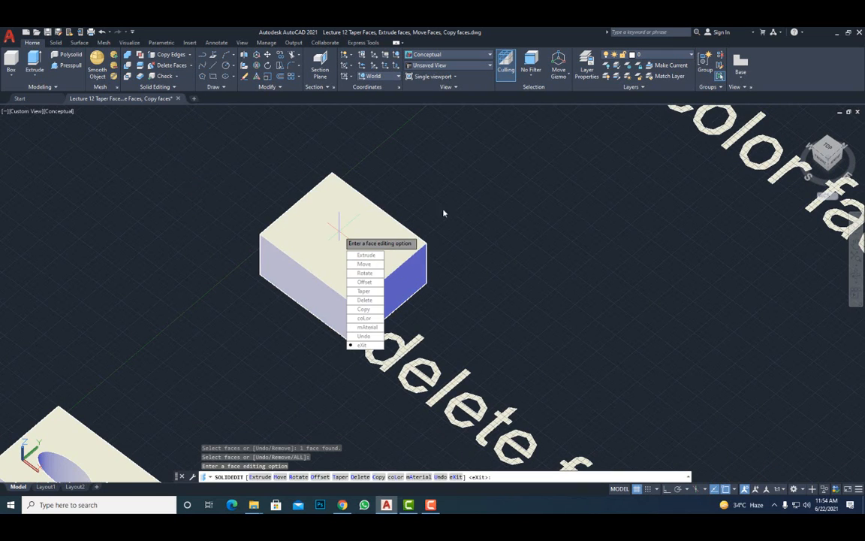
{"action": "key", "text": "Return"}
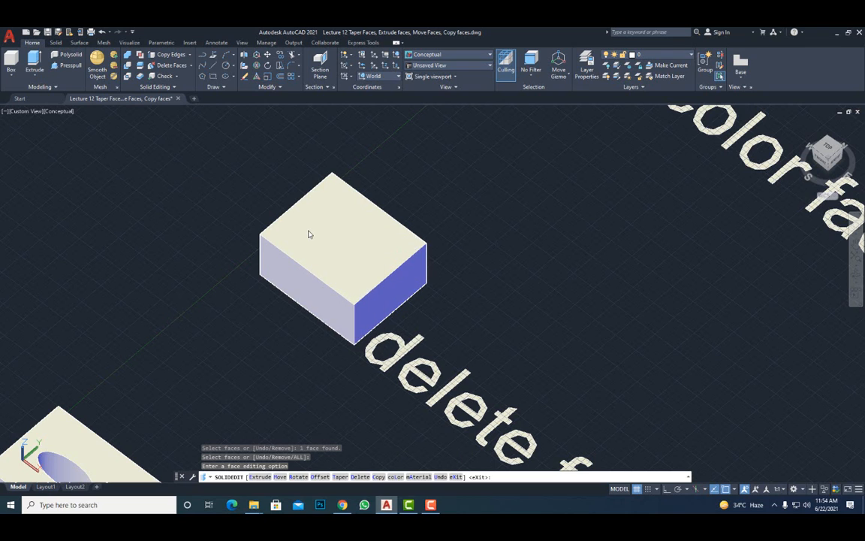
{"action": "key", "text": "Return"}
Color the inner hole face of the color face box red.
{"action": "scroll", "coordinate": [338, 246], "scroll_direction": "down", "scroll_amount": 4}
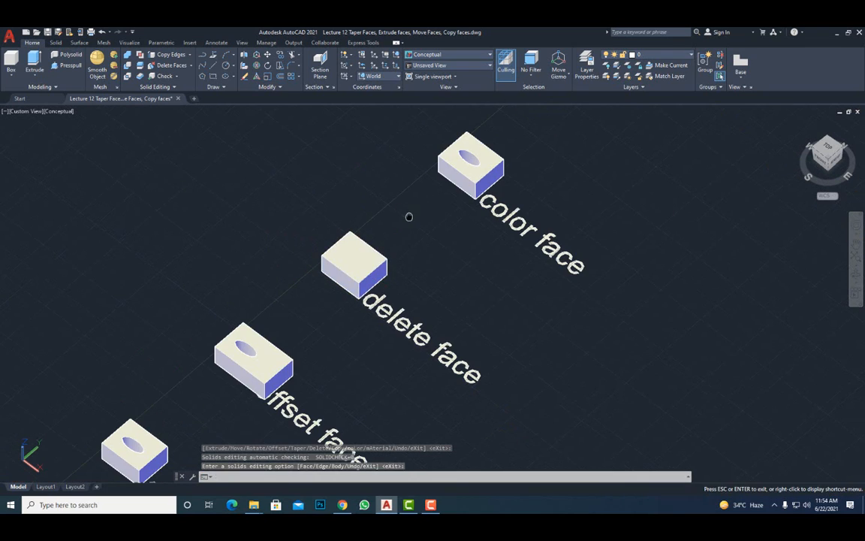
{"action": "middle_click_drag", "start_coordinate": [407, 217], "coordinate": [291, 304]}
{"action": "scroll", "coordinate": [372, 245], "scroll_direction": "up", "scroll_amount": 5}
{"action": "scroll", "coordinate": [371, 246], "scroll_direction": "up", "scroll_amount": 3}
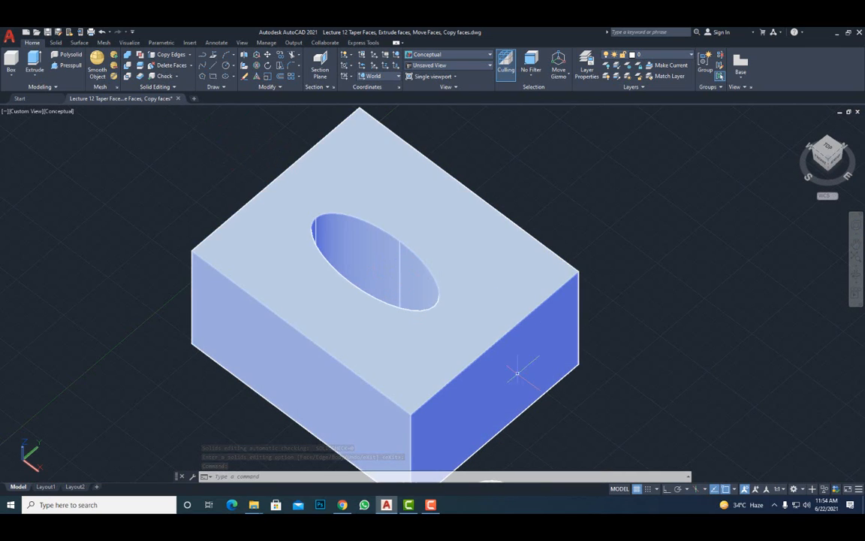
{"action": "left_click", "coordinate": [190, 65]}
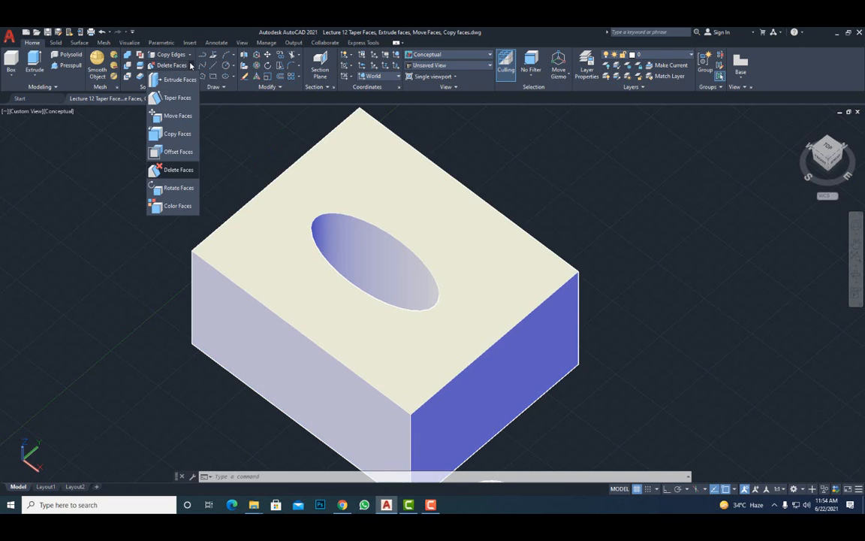
{"action": "left_click", "coordinate": [170, 206]}
{"action": "left_click", "coordinate": [370, 252]}
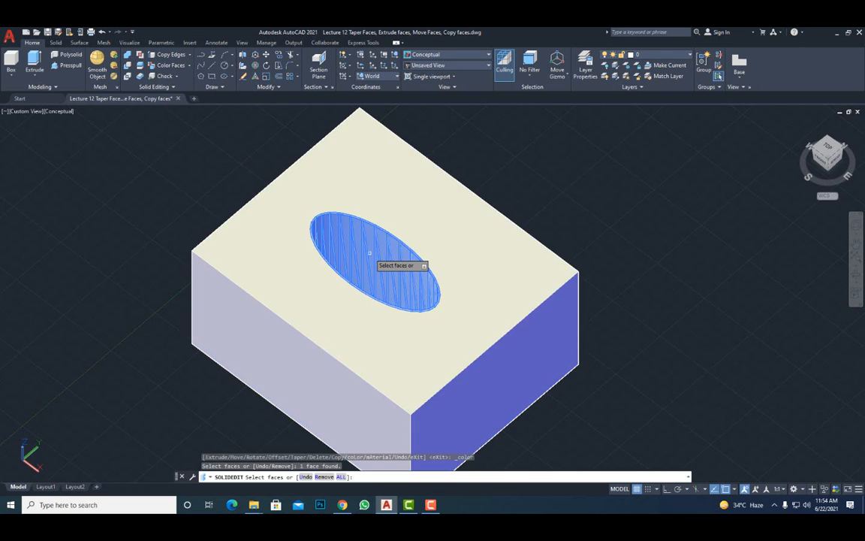
{"action": "key", "text": "Return"}
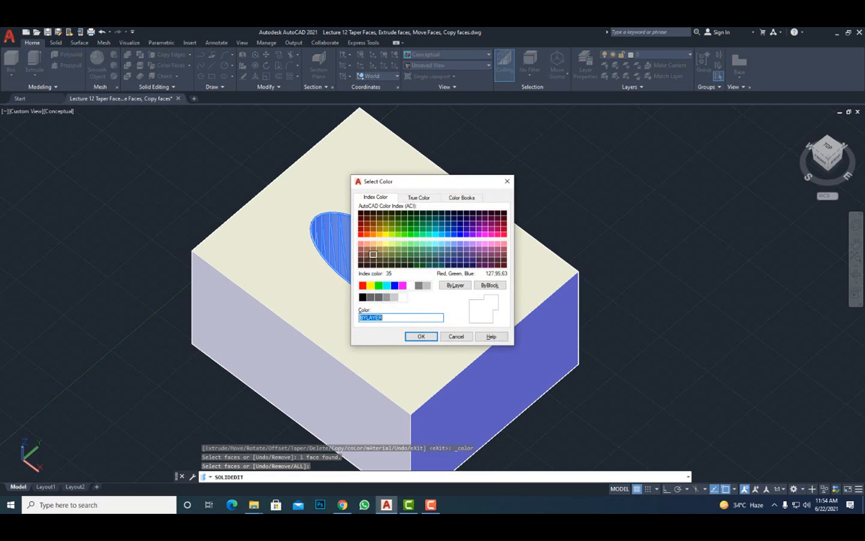
{"action": "left_click", "coordinate": [363, 286]}
{"action": "left_click", "coordinate": [421, 336]}
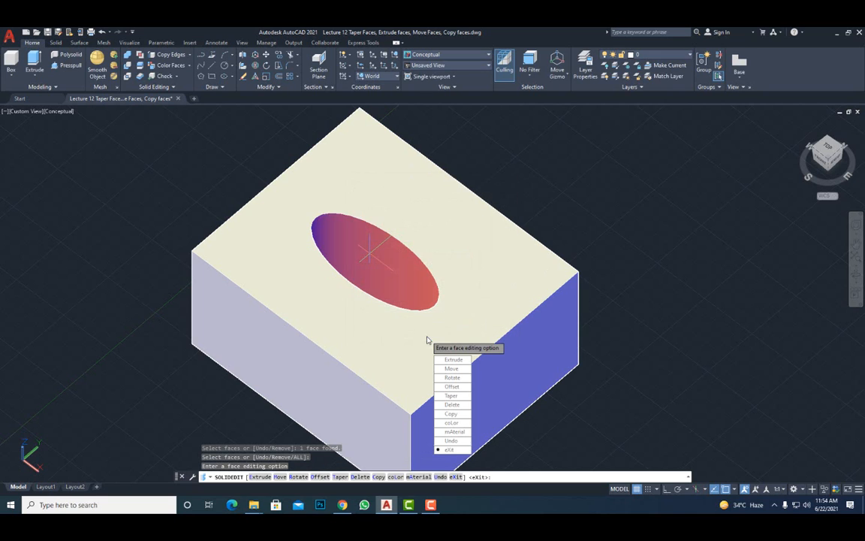
{"action": "left_click", "coordinate": [451, 449]}
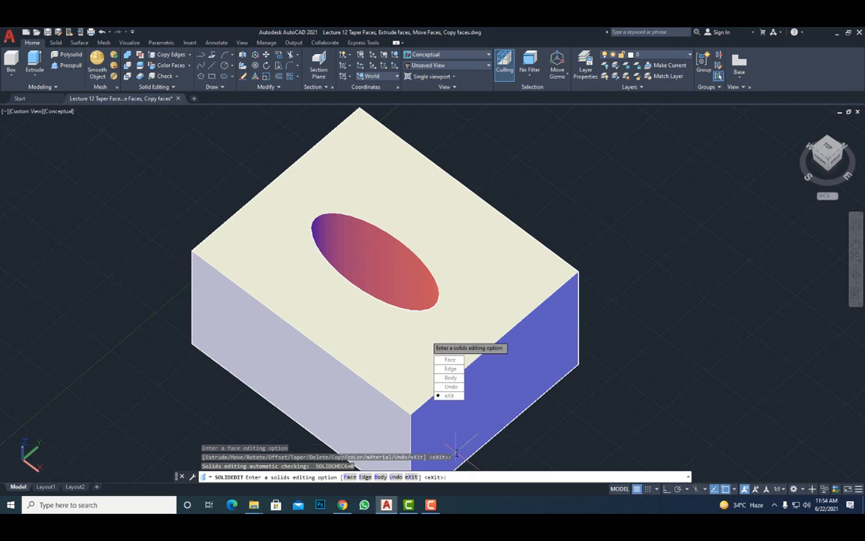
{"action": "key", "text": "Return"}
Review the colored hole, the full row of edited sample solids and the available face editing commands.
{"action": "middle_click_drag", "start_coordinate": [387, 293], "coordinate": [411, 277], "text": "shift"}
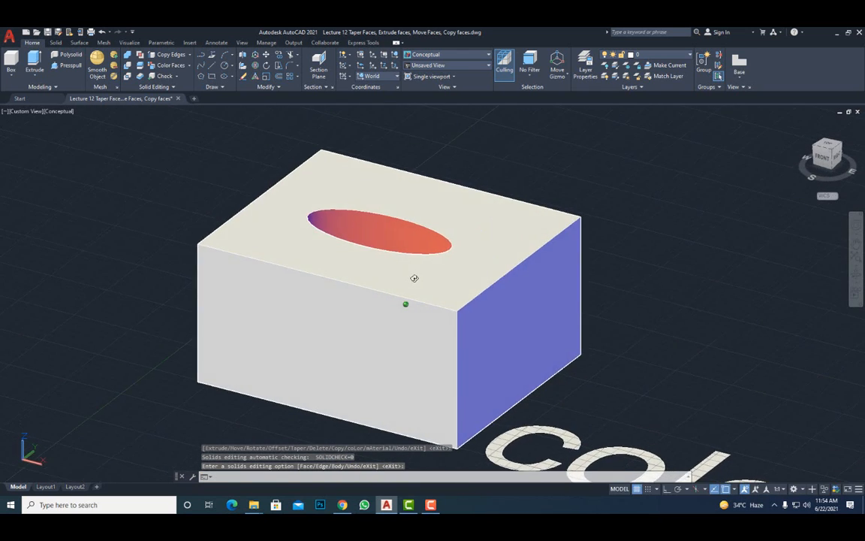
{"action": "scroll", "coordinate": [353, 243], "scroll_direction": "down", "scroll_amount": 10}
{"action": "scroll", "coordinate": [327, 266], "scroll_direction": "up", "scroll_amount": 5}
{"action": "scroll", "coordinate": [380, 316], "scroll_direction": "up", "scroll_amount": 4}
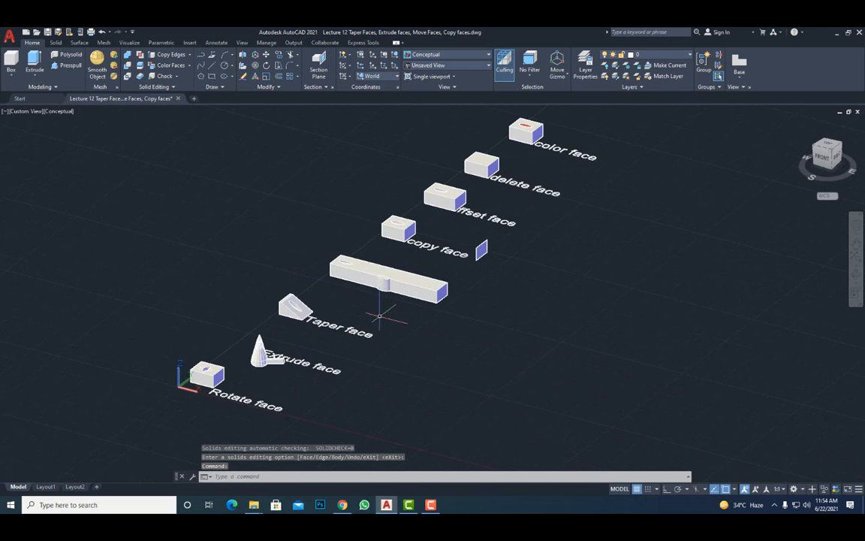
{"action": "middle_click_drag", "start_coordinate": [379, 317], "coordinate": [277, 347]}
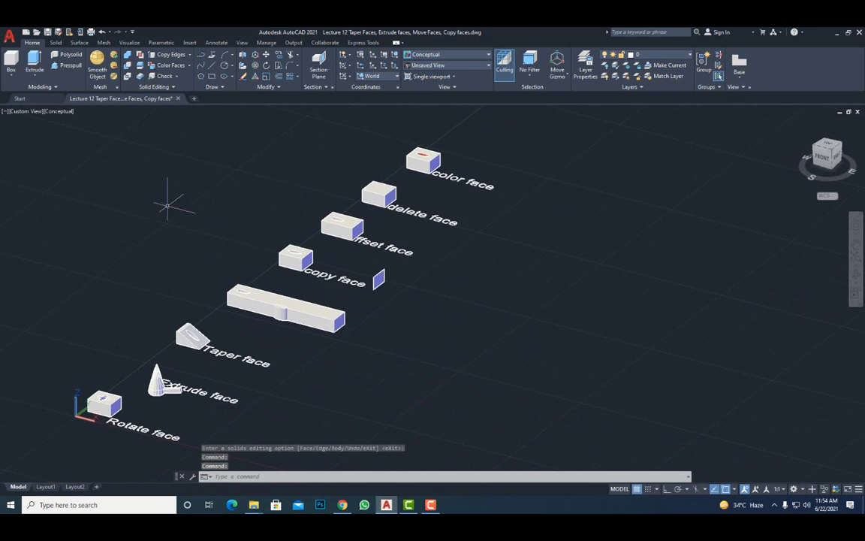
{"action": "left_click", "coordinate": [188, 66]}
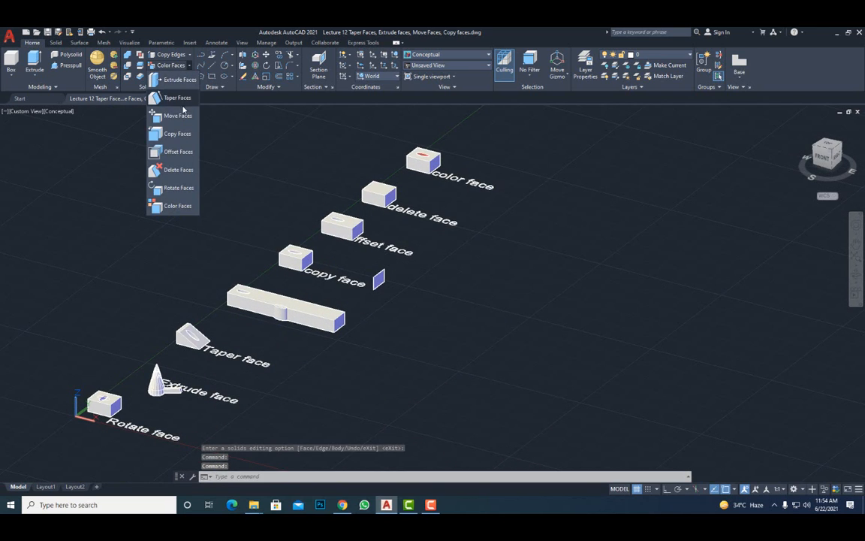